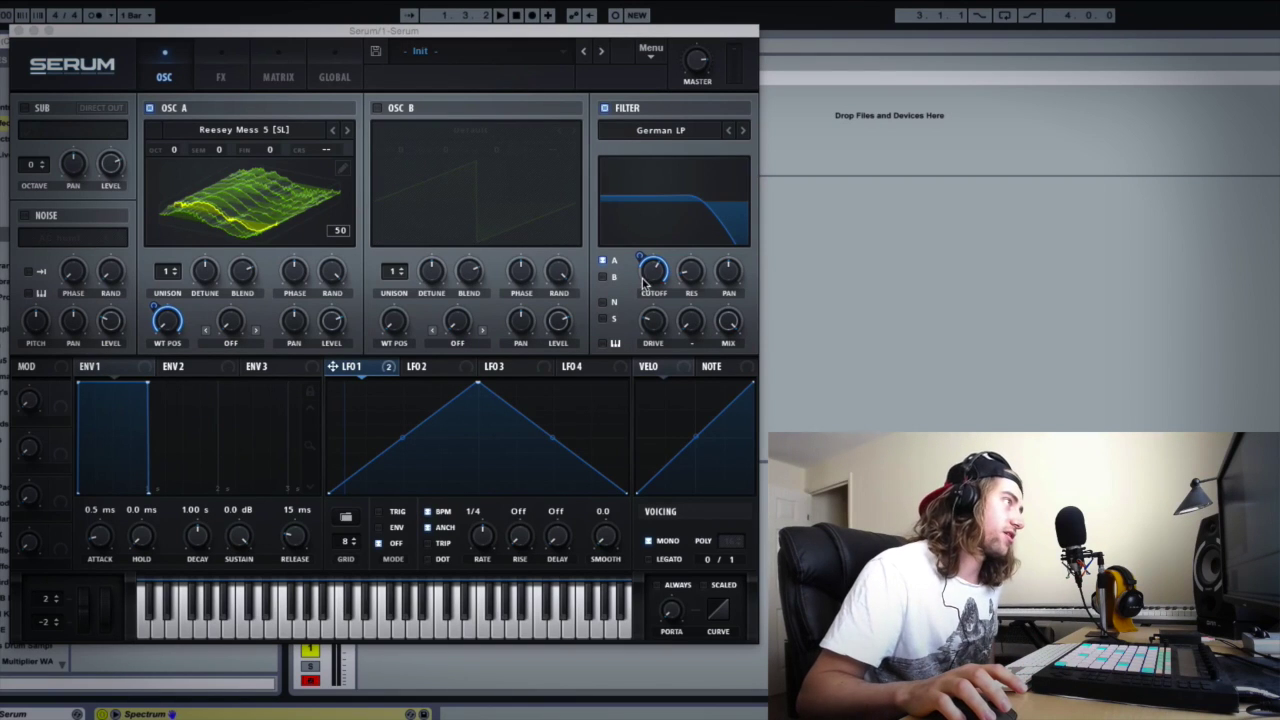
- Audition a note and try LFO 1 free-running with BPM off at 5.7 Hz
{"action": "mouse_move", "coordinate": [648, 284]}
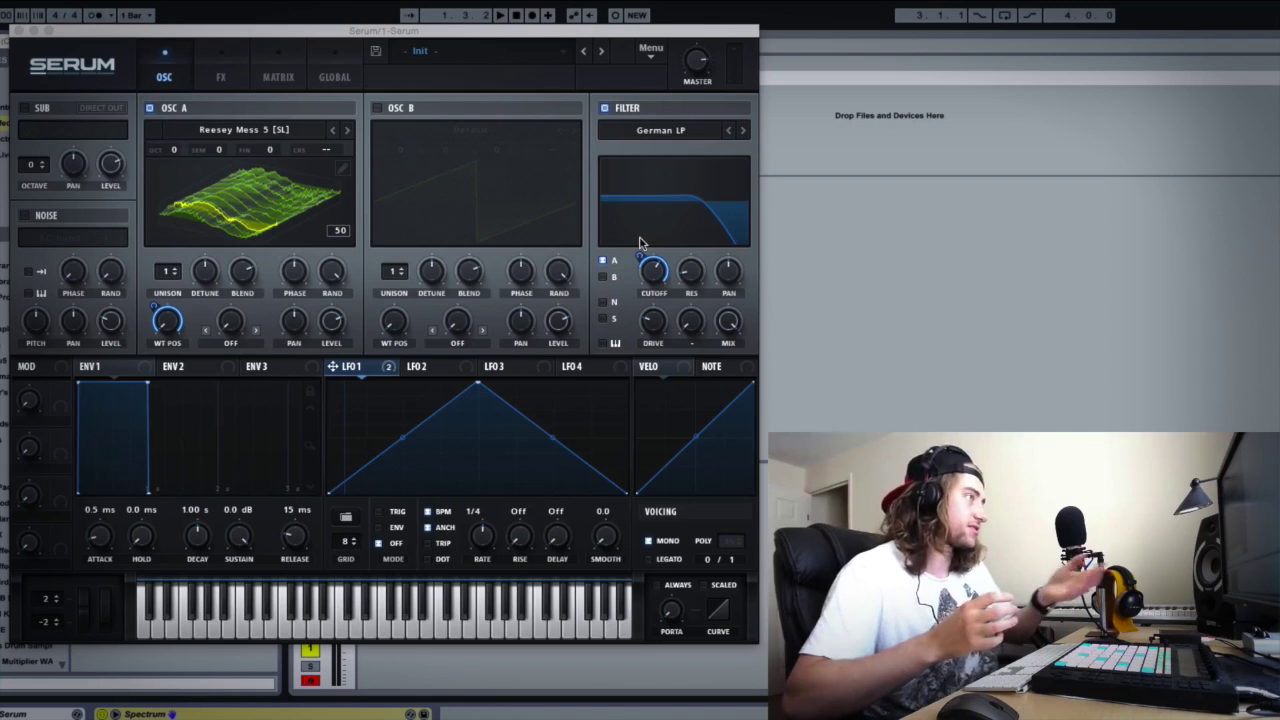
{"action": "key", "text": "a"}
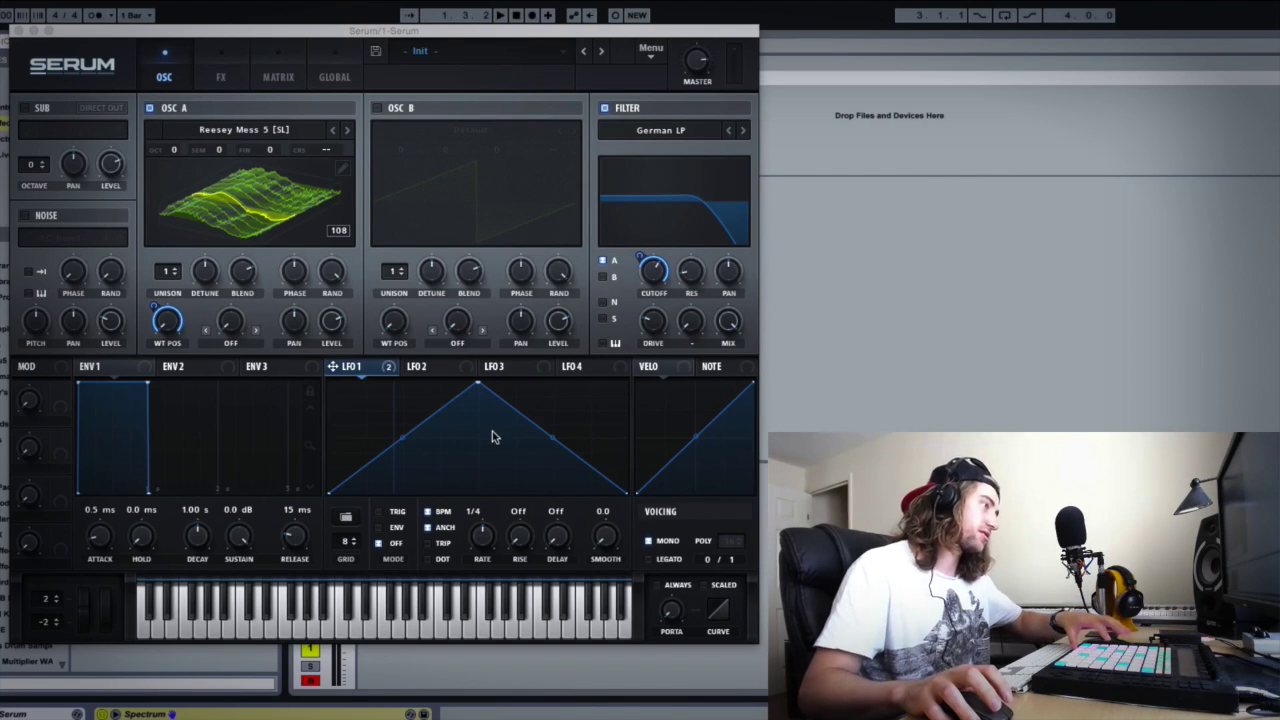
{"action": "left_click_drag", "start_coordinate": [480, 537], "coordinate": [478, 511]}
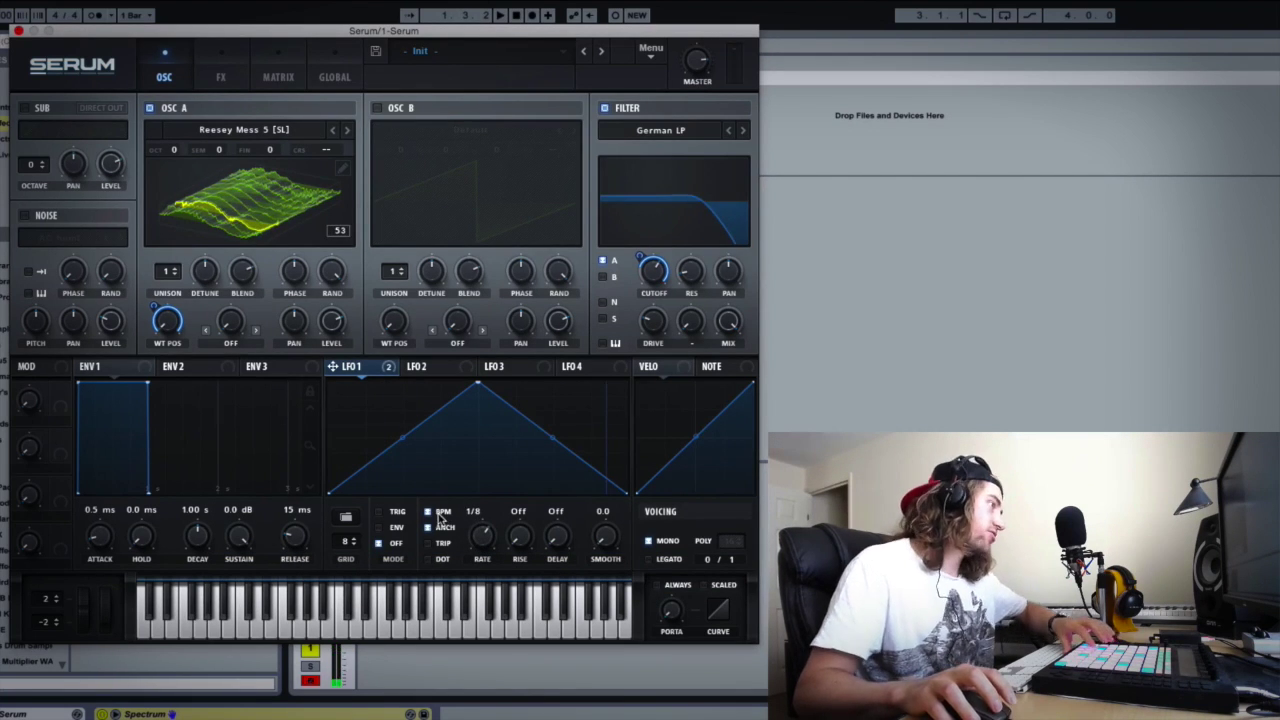
{"action": "left_click", "coordinate": [440, 514]}
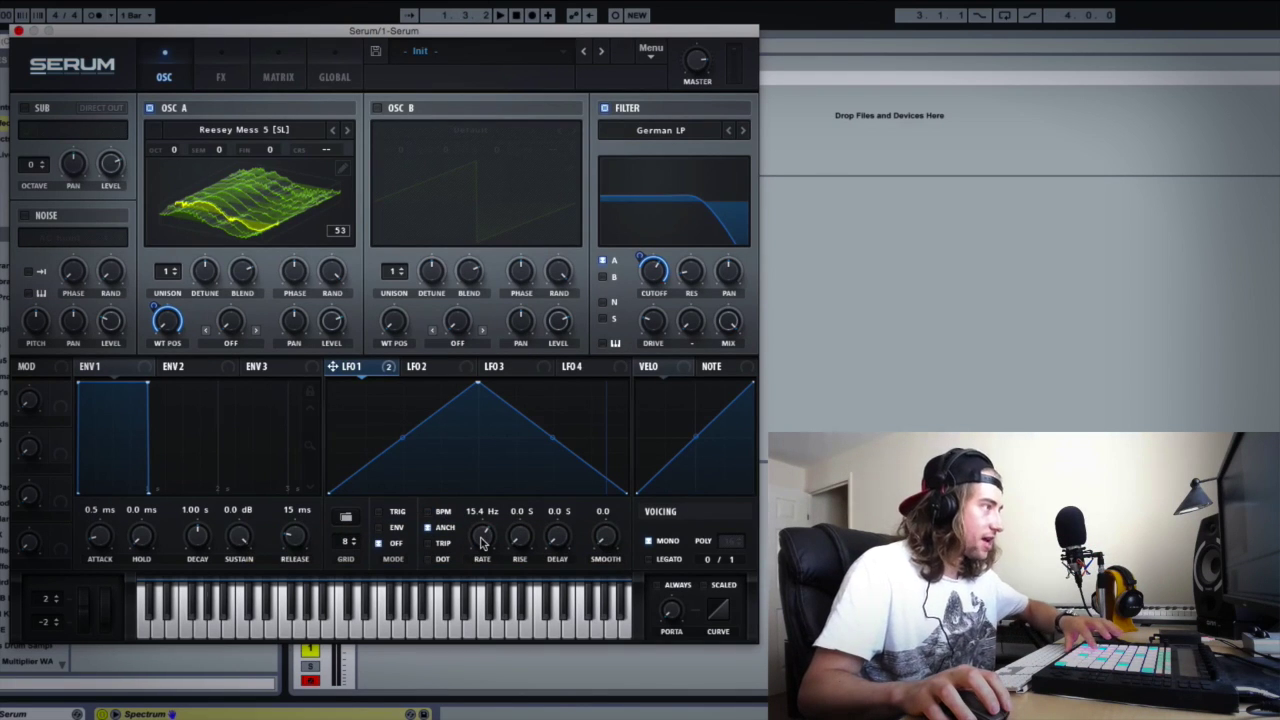
{"action": "left_click_drag", "start_coordinate": [481, 541], "coordinate": [466, 571]}
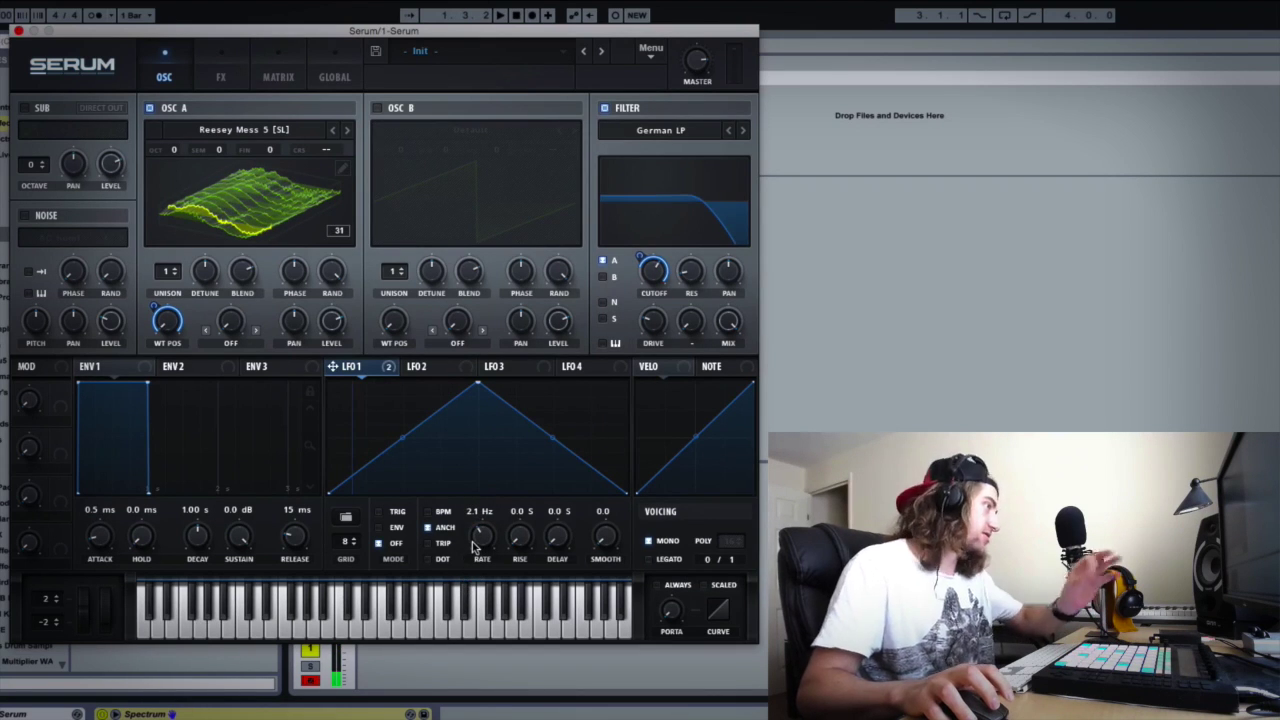
- Re-sync LFO 1 to tempo and set its rate from 1/2 to one bar
{"action": "left_click", "coordinate": [445, 512]}
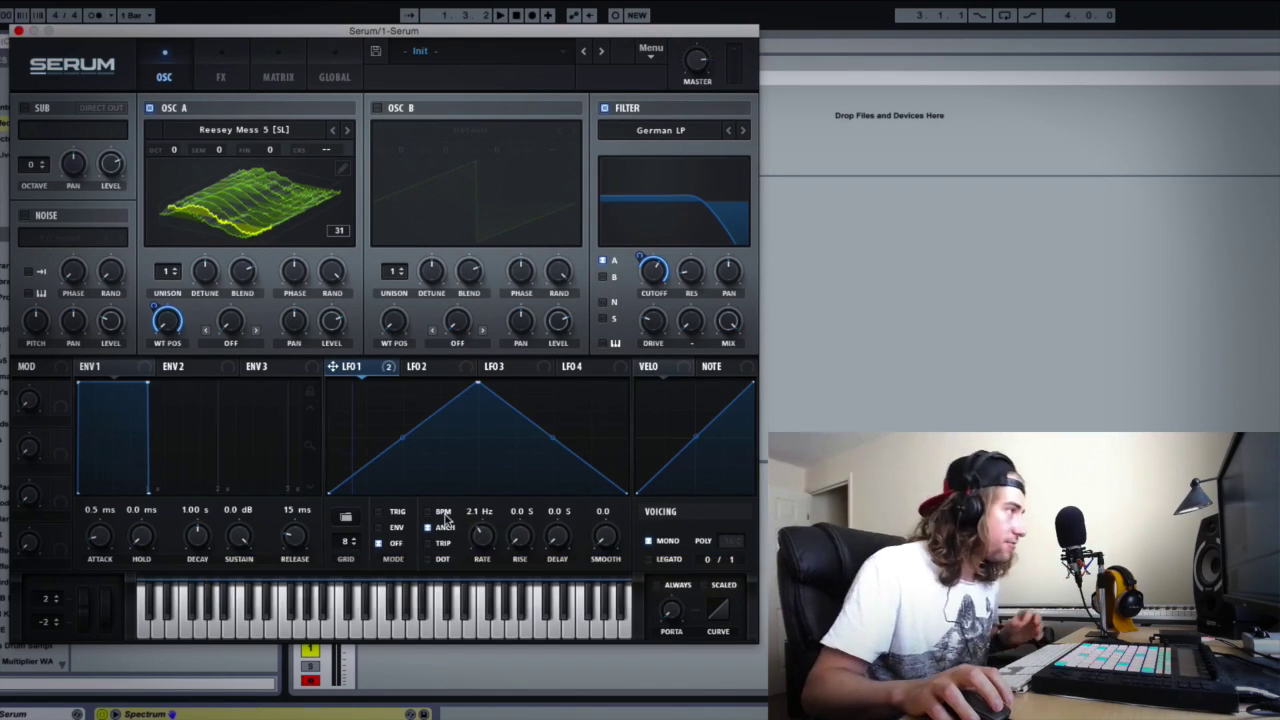
{"action": "left_click_drag", "start_coordinate": [476, 540], "coordinate": [476, 527]}
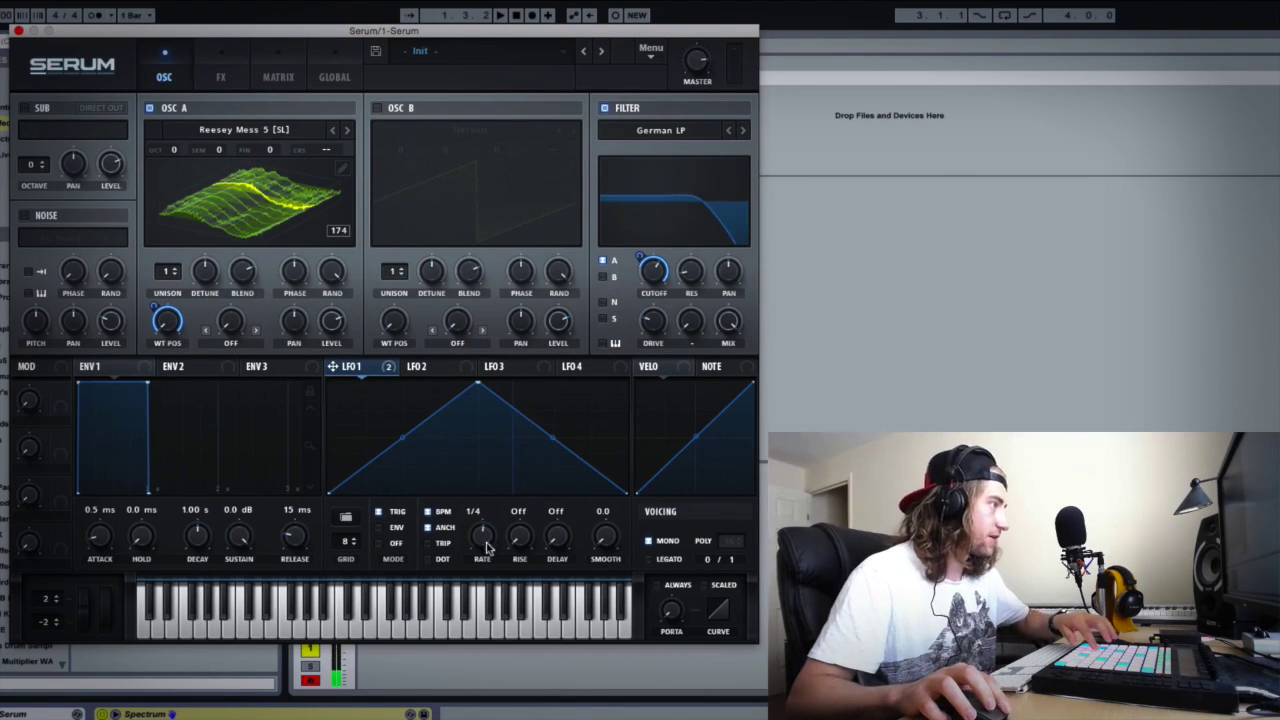
{"action": "left_click_drag", "start_coordinate": [484, 540], "coordinate": [484, 563]}
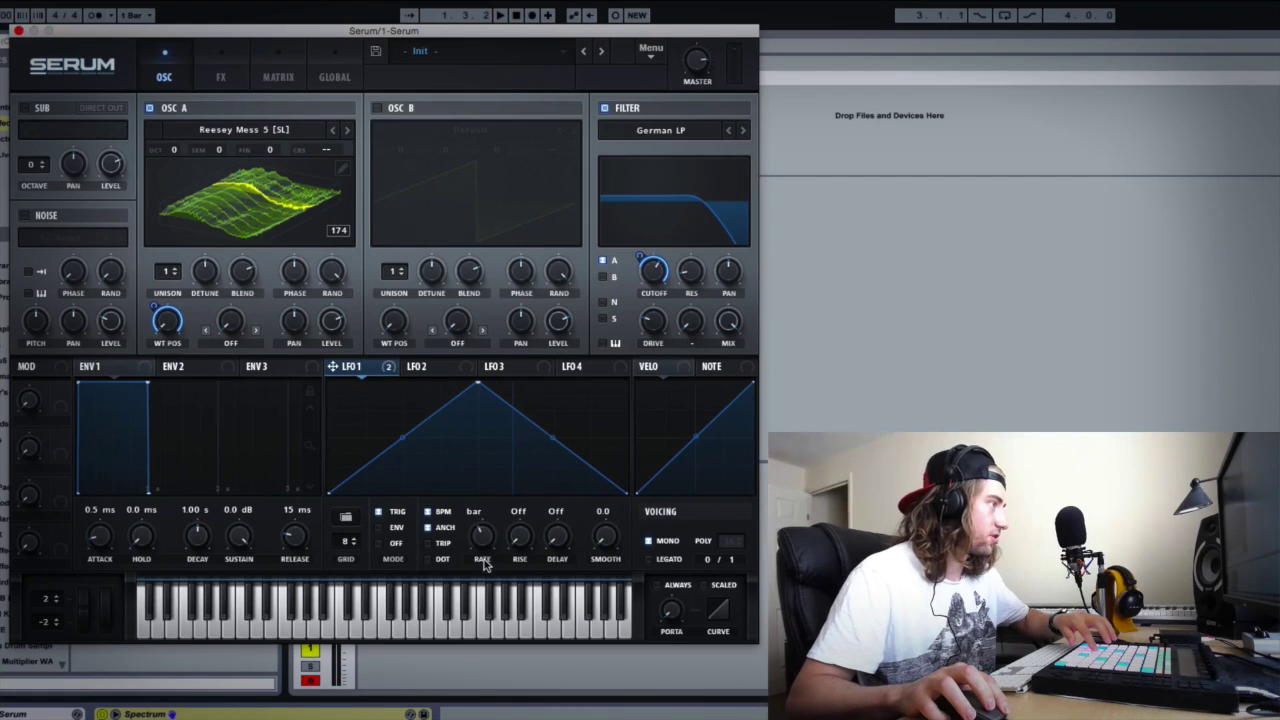
- Set the LFO 1 start point at the peak node, then move the peak and bend both segments
{"action": "right_click", "coordinate": [478, 389]}
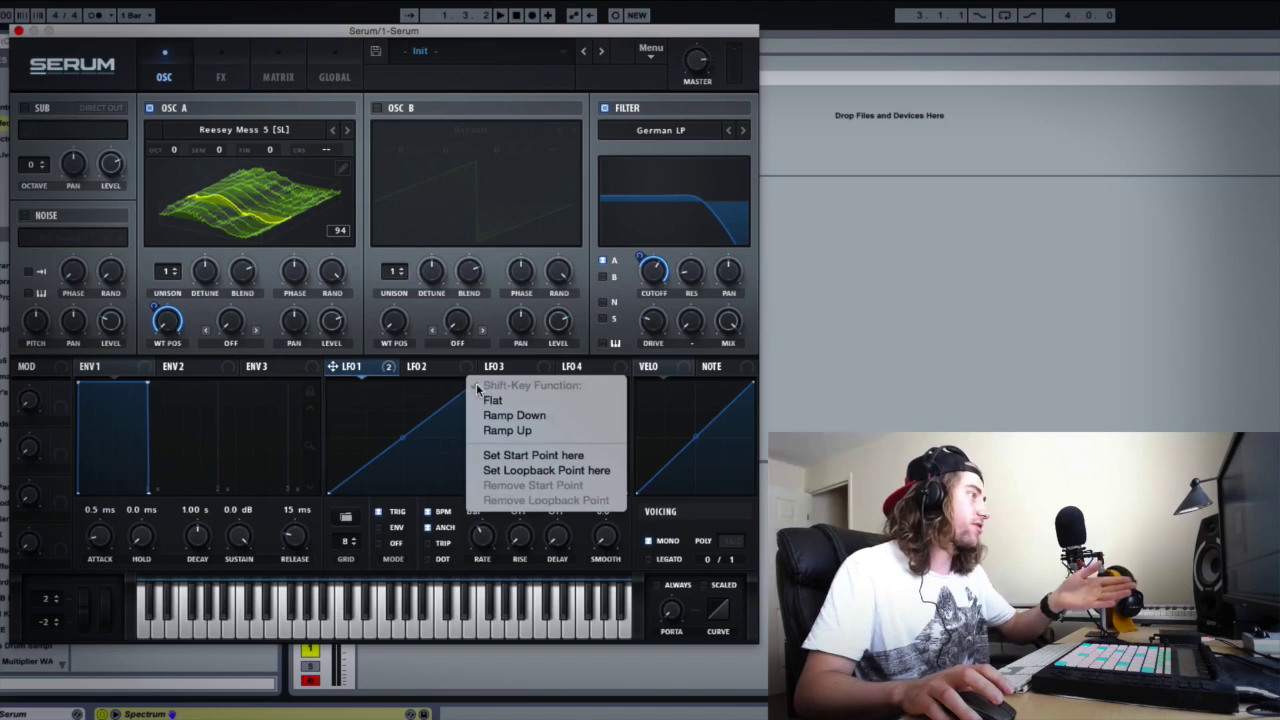
{"action": "left_click", "coordinate": [485, 457]}
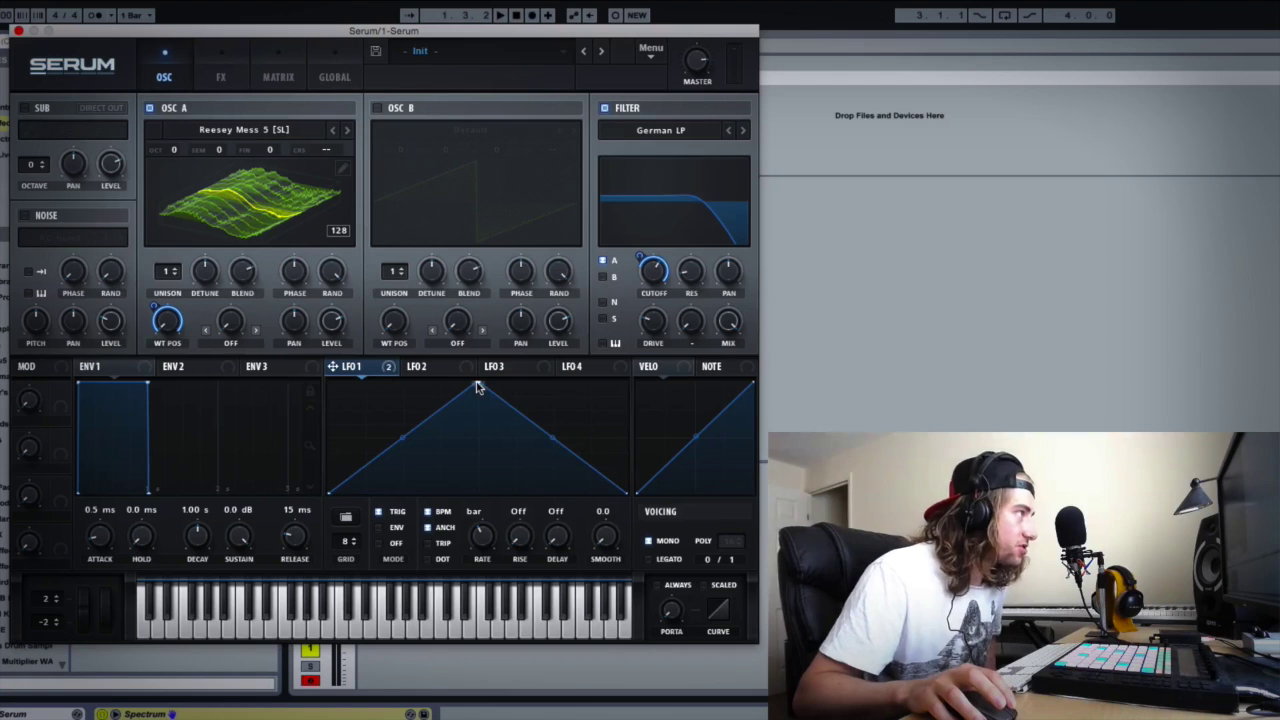
{"action": "mouse_move", "coordinate": [477, 387]}
{"action": "left_mouse_down"}
{"action": "mouse_move", "coordinate": [431, 423]}
{"action": "mouse_move", "coordinate": [418, 414]}
{"action": "mouse_move", "coordinate": [491, 400]}
{"action": "left_mouse_up"}
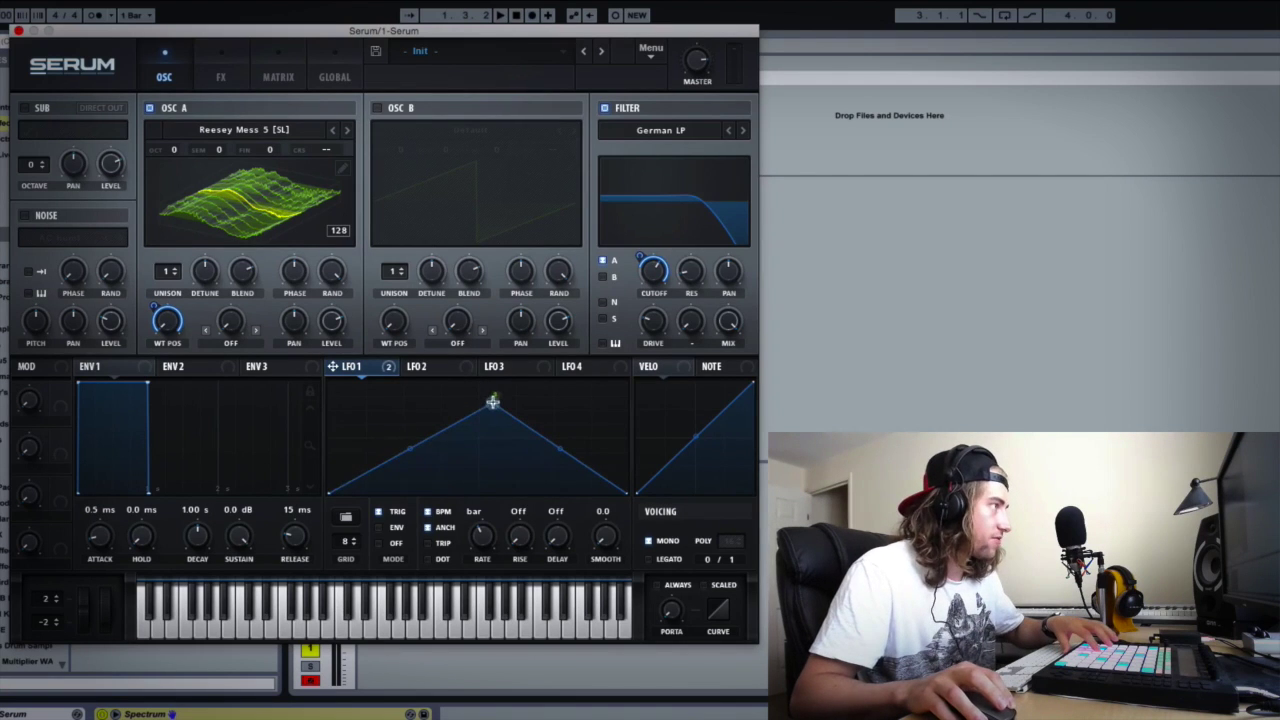
{"action": "left_click_drag", "start_coordinate": [410, 447], "coordinate": [417, 471]}
{"action": "left_click_drag", "start_coordinate": [558, 453], "coordinate": [571, 414]}
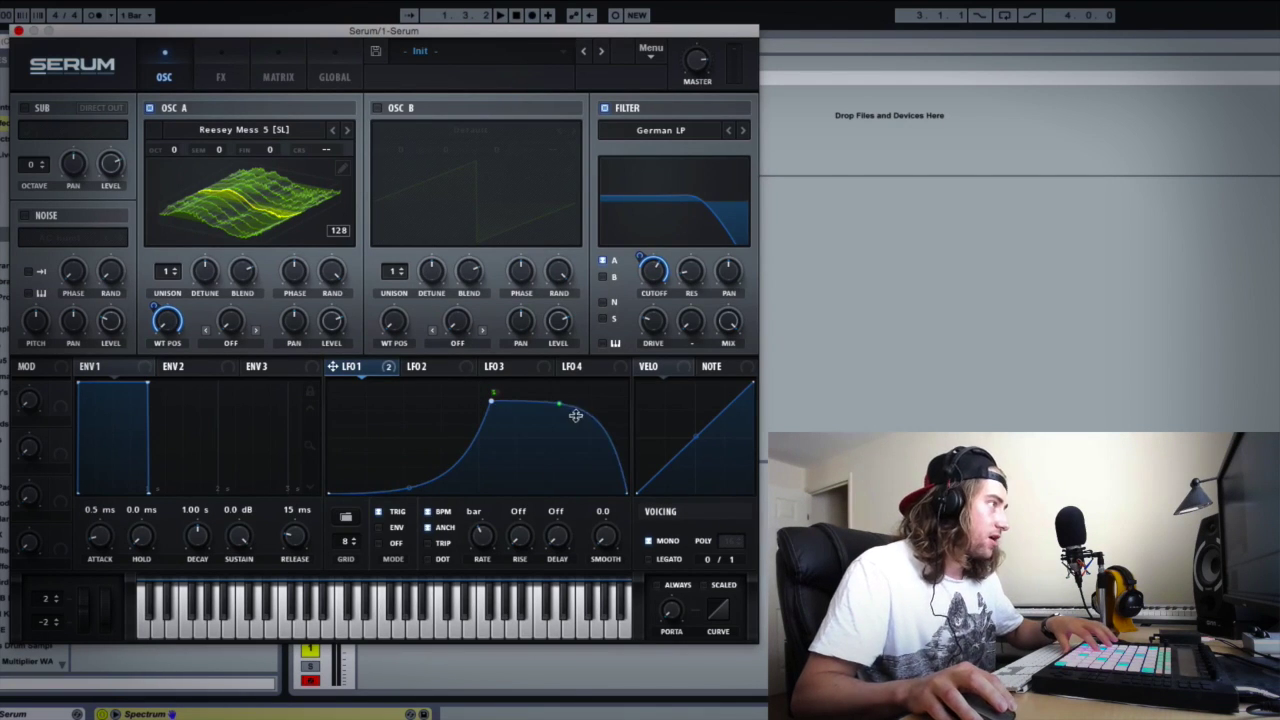
- Add nodes to the LFO 1 curve, forming a vertical step, a spike and a raised peak
{"action": "double_click", "coordinate": [372, 419]}
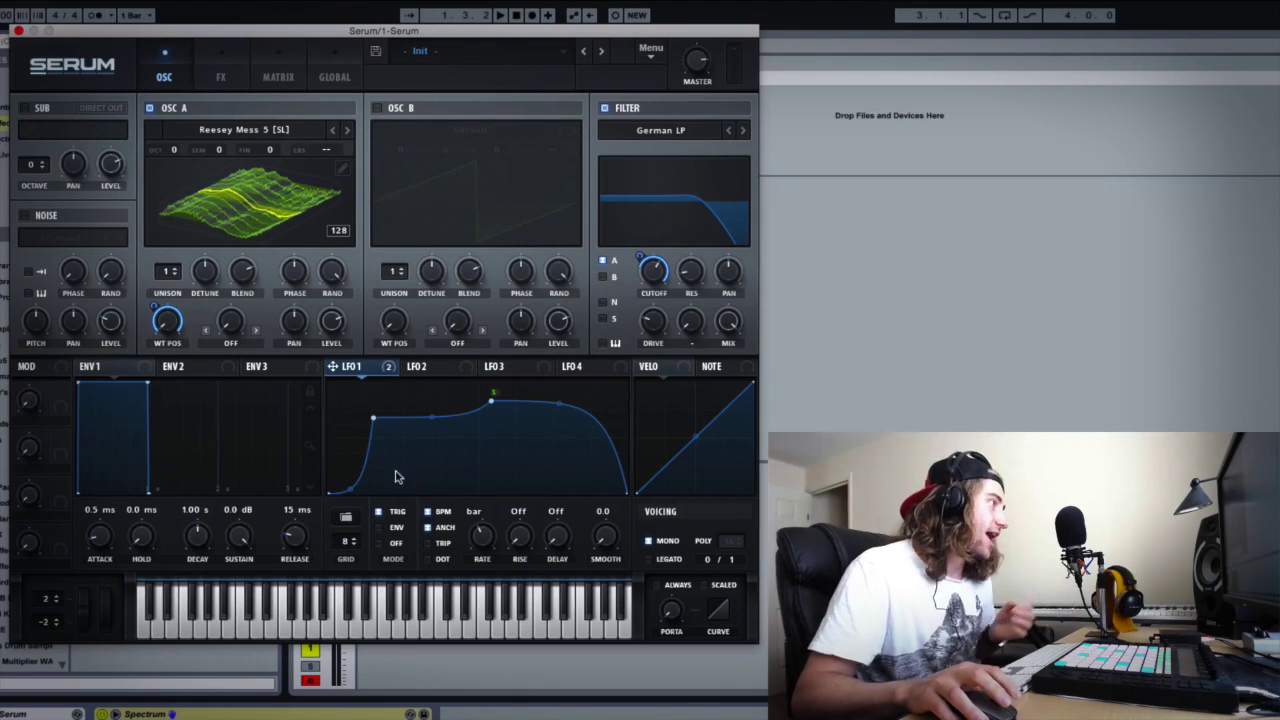
{"action": "mouse_move", "coordinate": [558, 458]}
{"action": "left_mouse_down"}
{"action": "mouse_move", "coordinate": [596, 421]}
{"action": "mouse_move", "coordinate": [543, 414]}
{"action": "mouse_move", "coordinate": [520, 486]}
{"action": "mouse_move", "coordinate": [555, 422]}
{"action": "mouse_move", "coordinate": [575, 466]}
{"action": "mouse_move", "coordinate": [566, 477]}
{"action": "left_mouse_up"}
{"action": "double_click", "coordinate": [574, 455]}
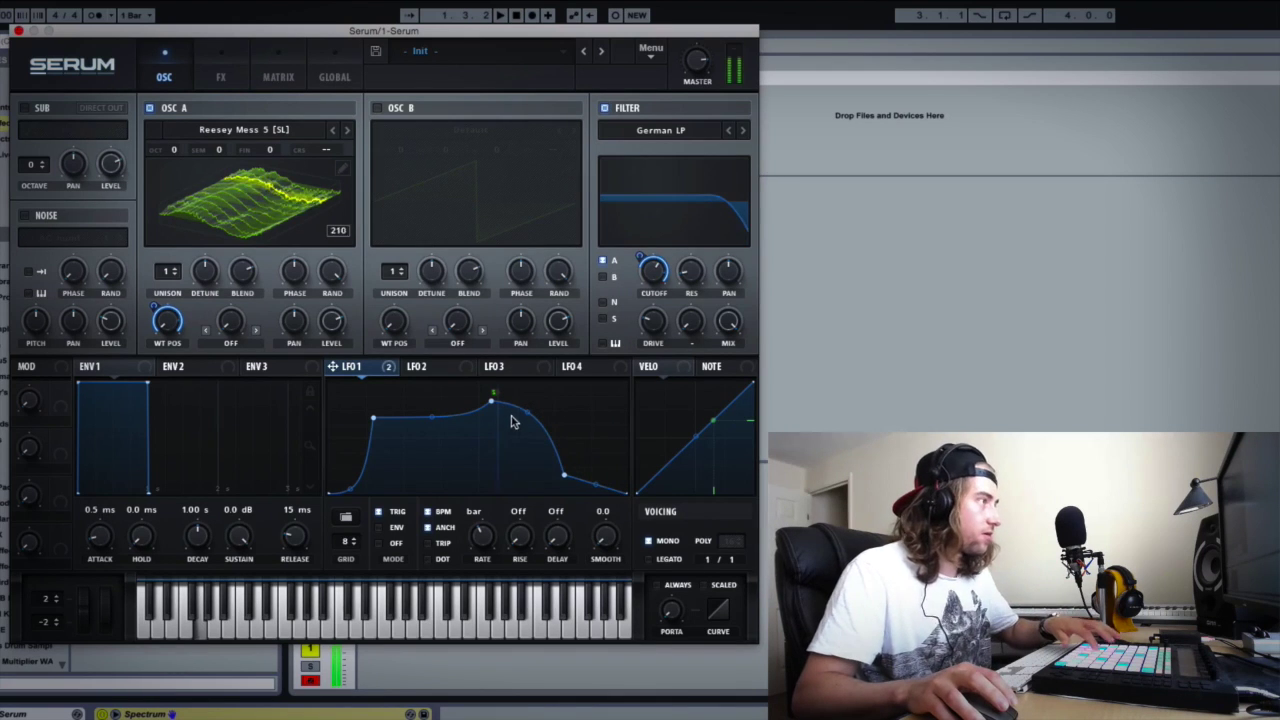
{"action": "left_click_drag", "start_coordinate": [494, 401], "coordinate": [479, 487]}
{"action": "double_click", "coordinate": [447, 398]}
{"action": "double_click", "coordinate": [576, 410]}
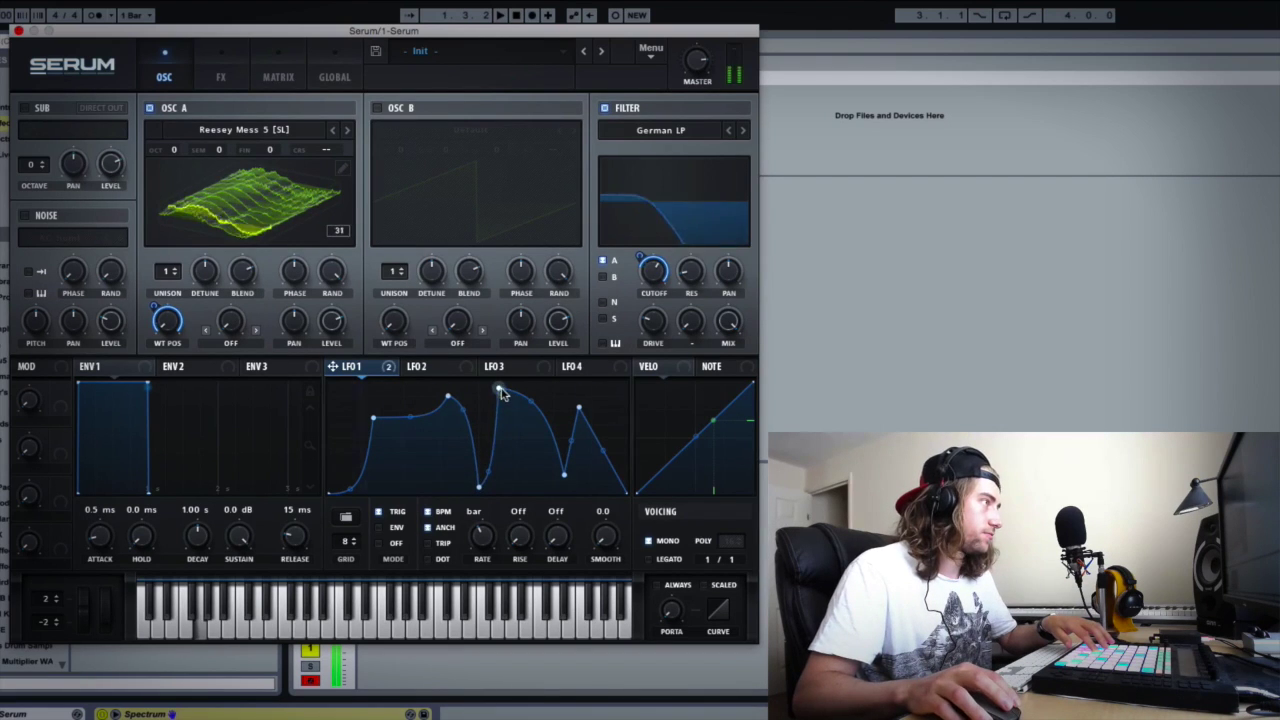
{"action": "left_click_drag", "start_coordinate": [499, 389], "coordinate": [603, 410]}
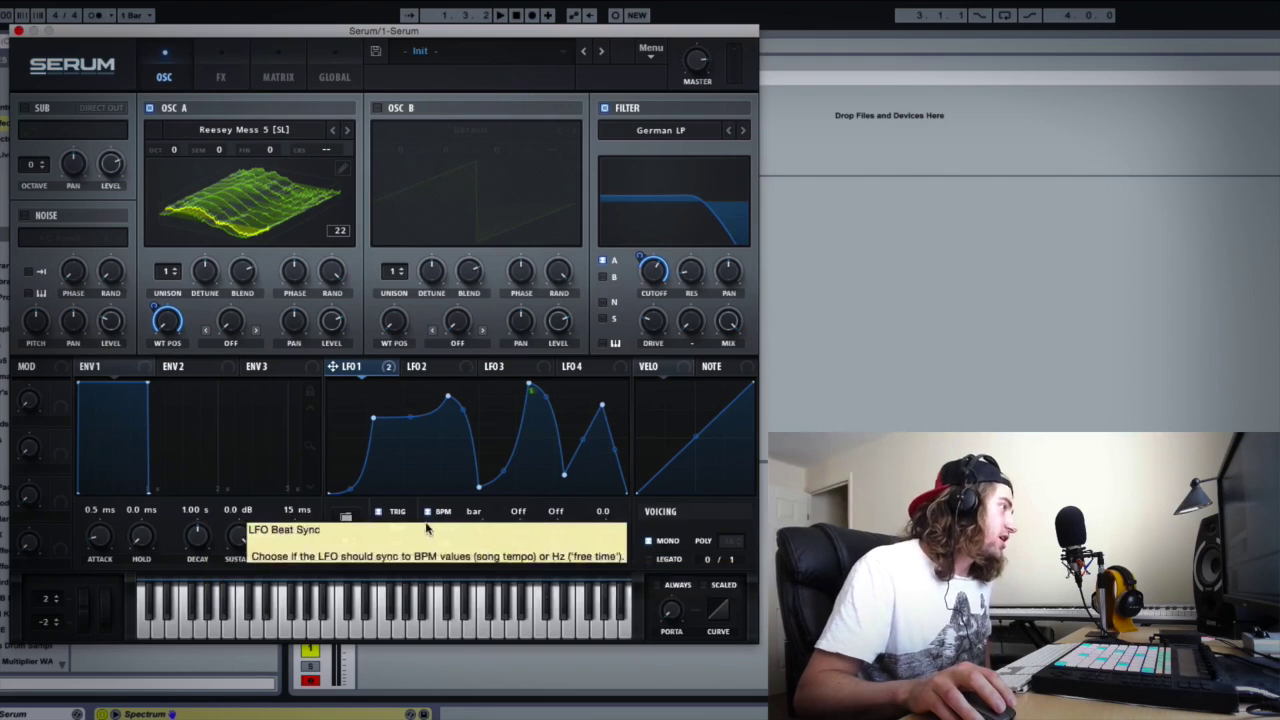
- Set the LFO Grid to 16, raise and bulge the first segment, and shift the low point and middle peak
{"action": "scroll", "coordinate": [350, 543], "scroll_direction": "up", "scroll_amount": 4}
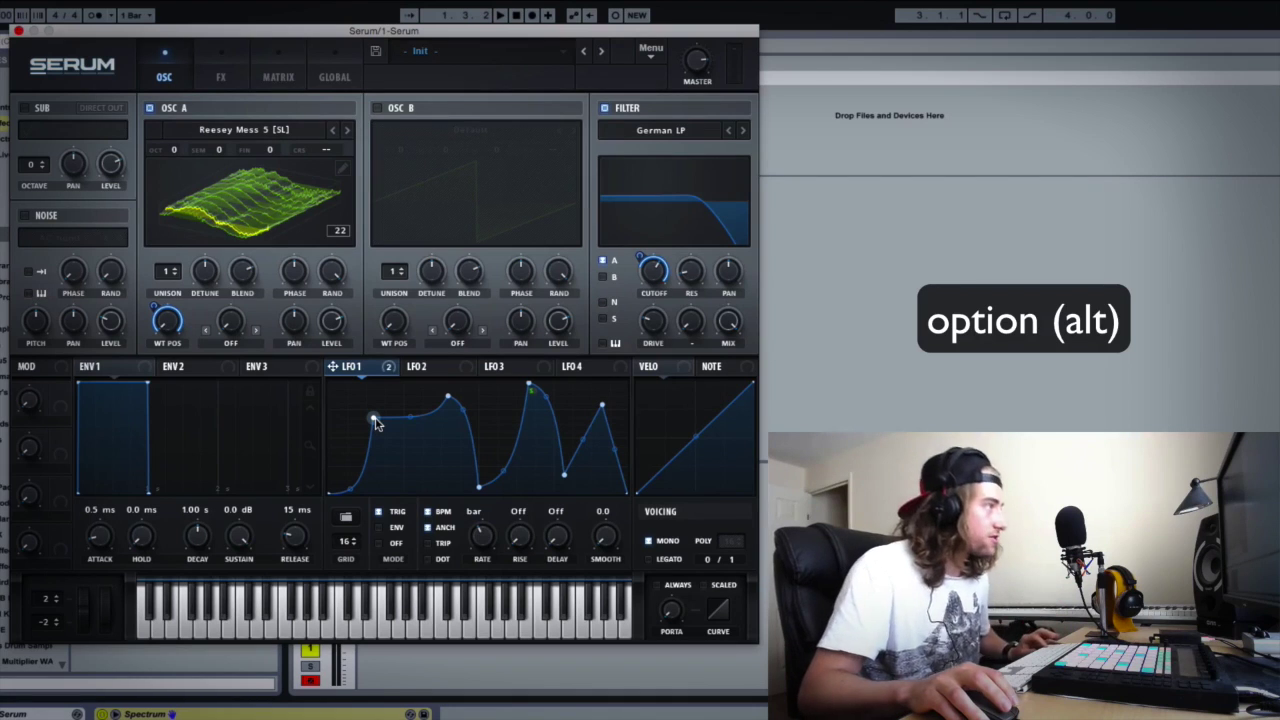
{"action": "left_click_drag", "start_coordinate": [373, 420], "coordinate": [352, 391]}
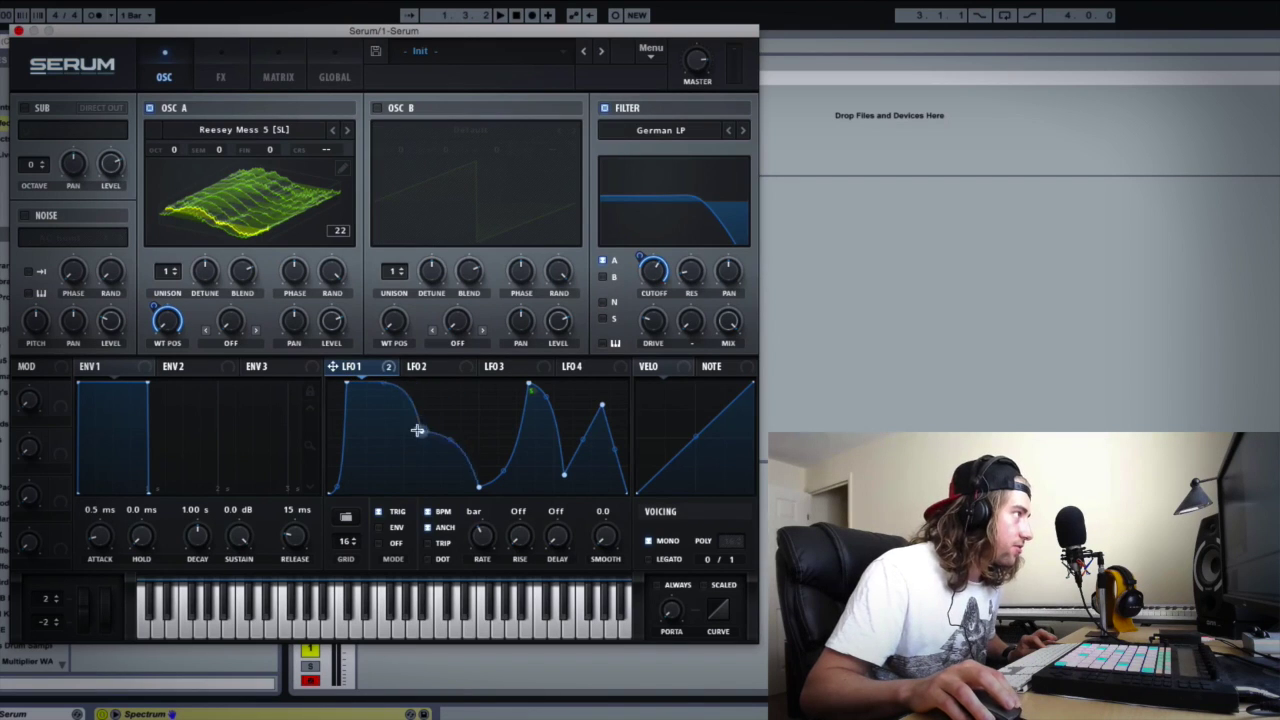
{"action": "left_click_drag", "start_coordinate": [417, 430], "coordinate": [381, 381]}
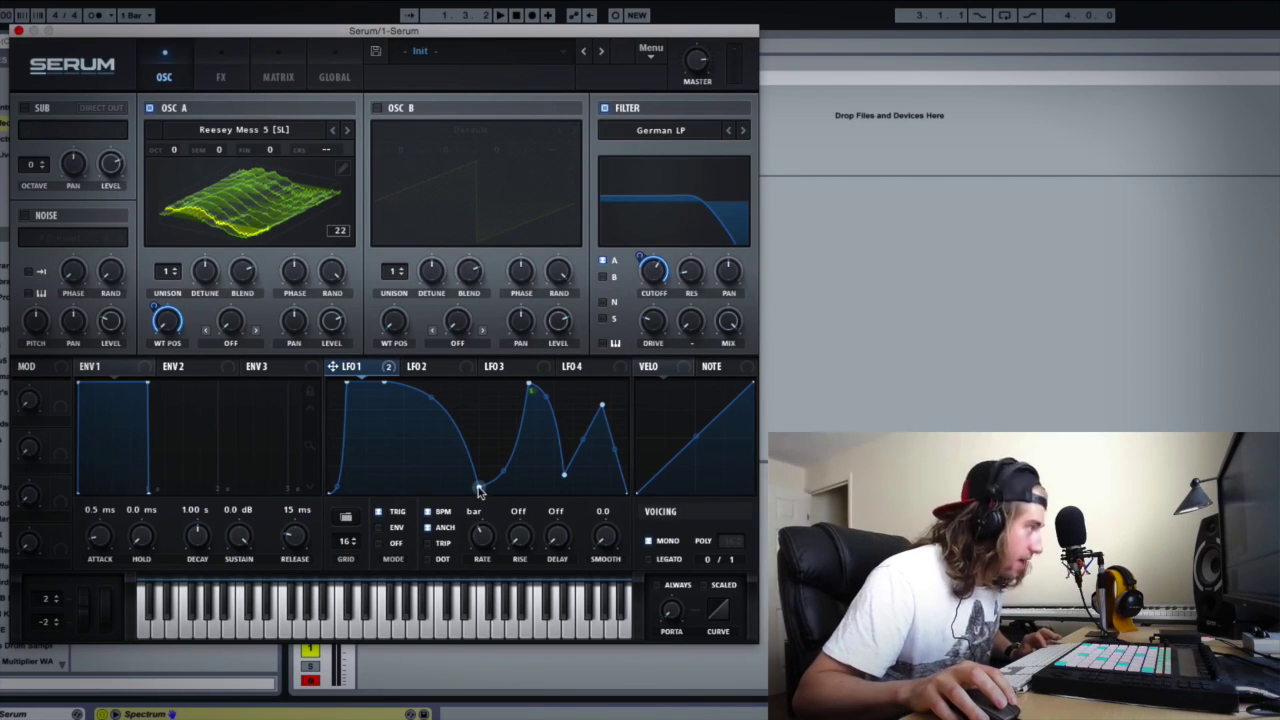
{"action": "left_click_drag", "start_coordinate": [476, 490], "coordinate": [435, 468]}
{"action": "left_click_drag", "start_coordinate": [528, 386], "coordinate": [514, 396]}
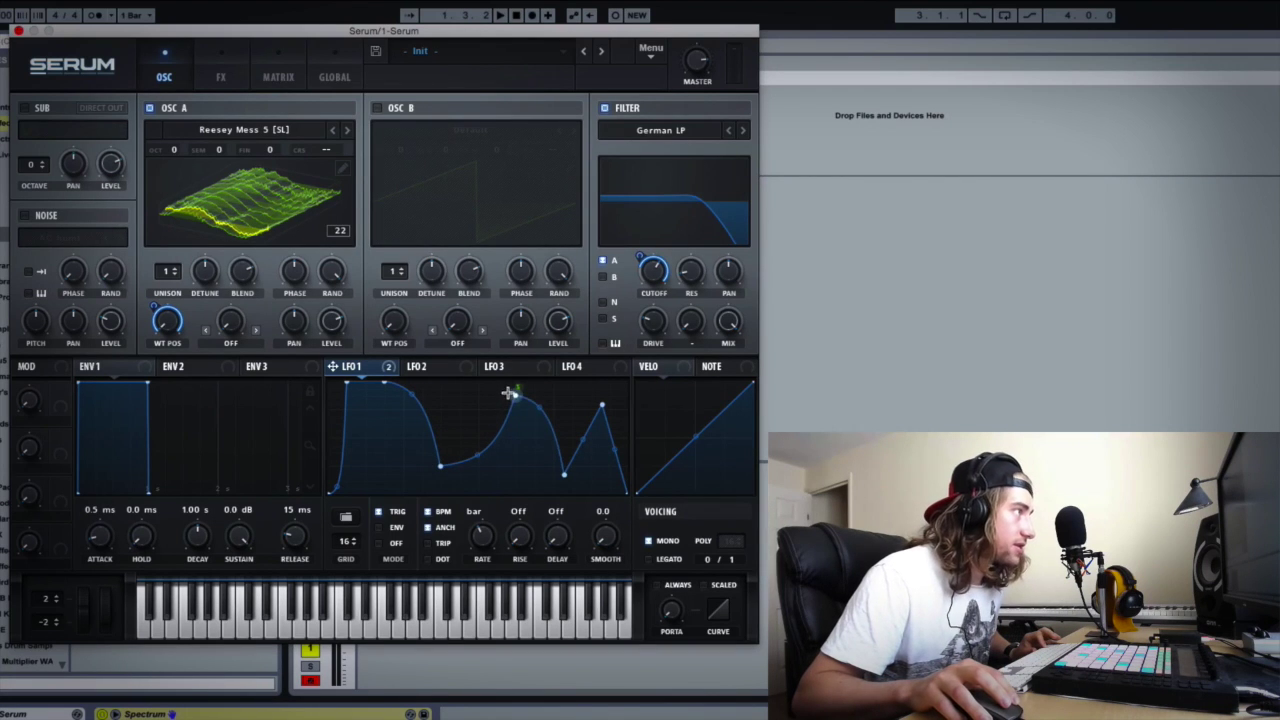
- Shift the LFO 1 nodes left and Alt-bend several segments into three rounded humps
{"action": "left_click_drag", "start_coordinate": [560, 482], "coordinate": [508, 404]}
{"action": "key", "text": "alt"}
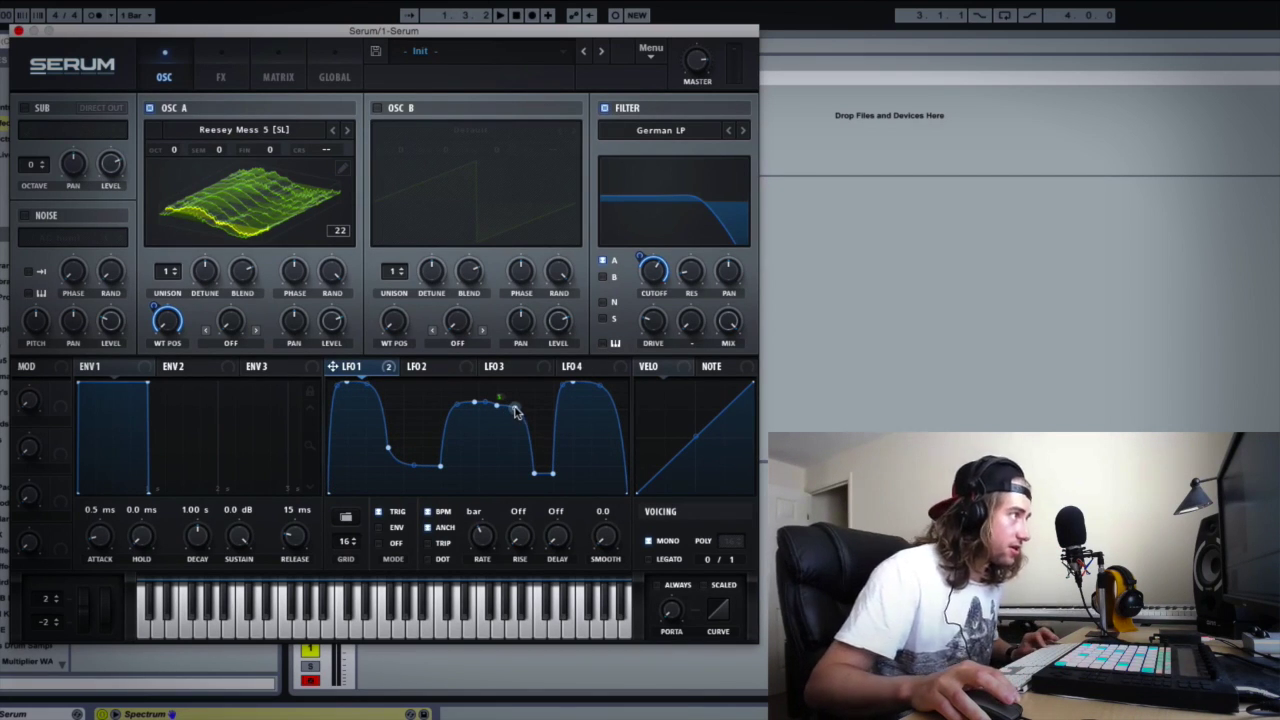
{"action": "mouse_move", "coordinate": [516, 412]}
{"action": "left_mouse_down"}
{"action": "mouse_move", "coordinate": [500, 443]}
{"action": "mouse_move", "coordinate": [507, 432]}
{"action": "left_mouse_up"}
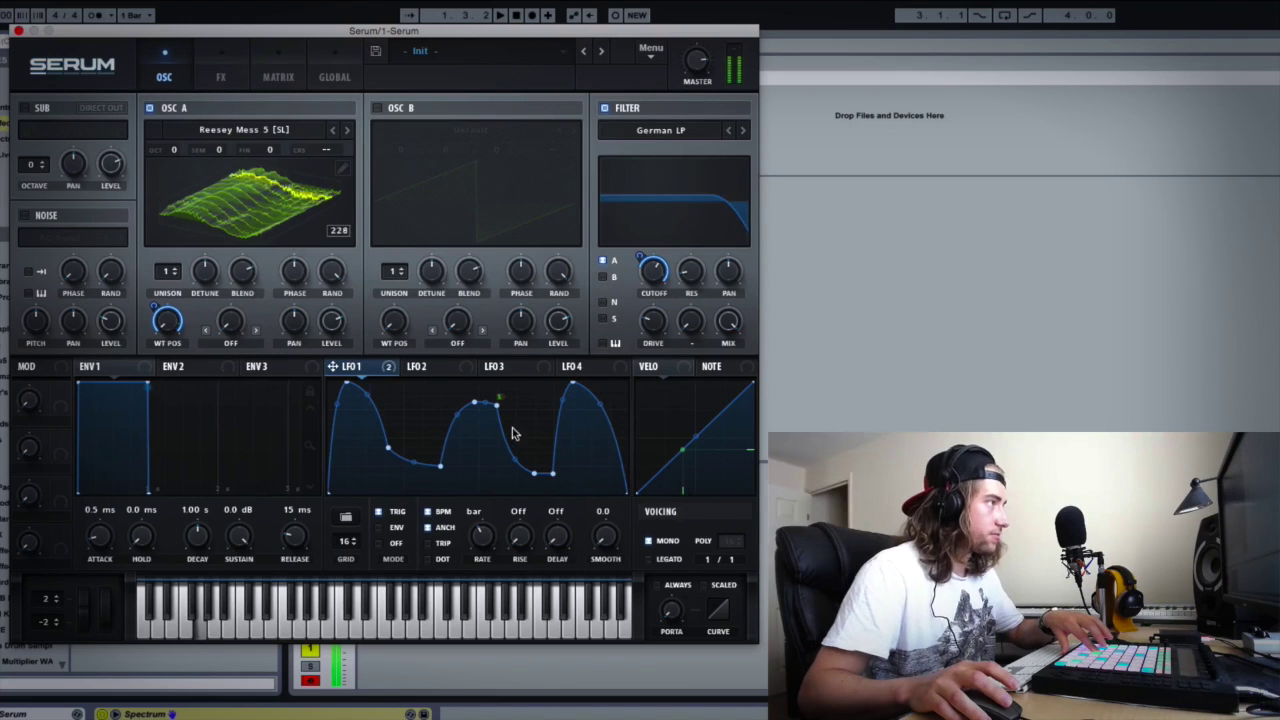
- Add six new LFO 1 nodes as alternating peaks and dips across the curve
{"action": "double_click", "coordinate": [528, 382]}
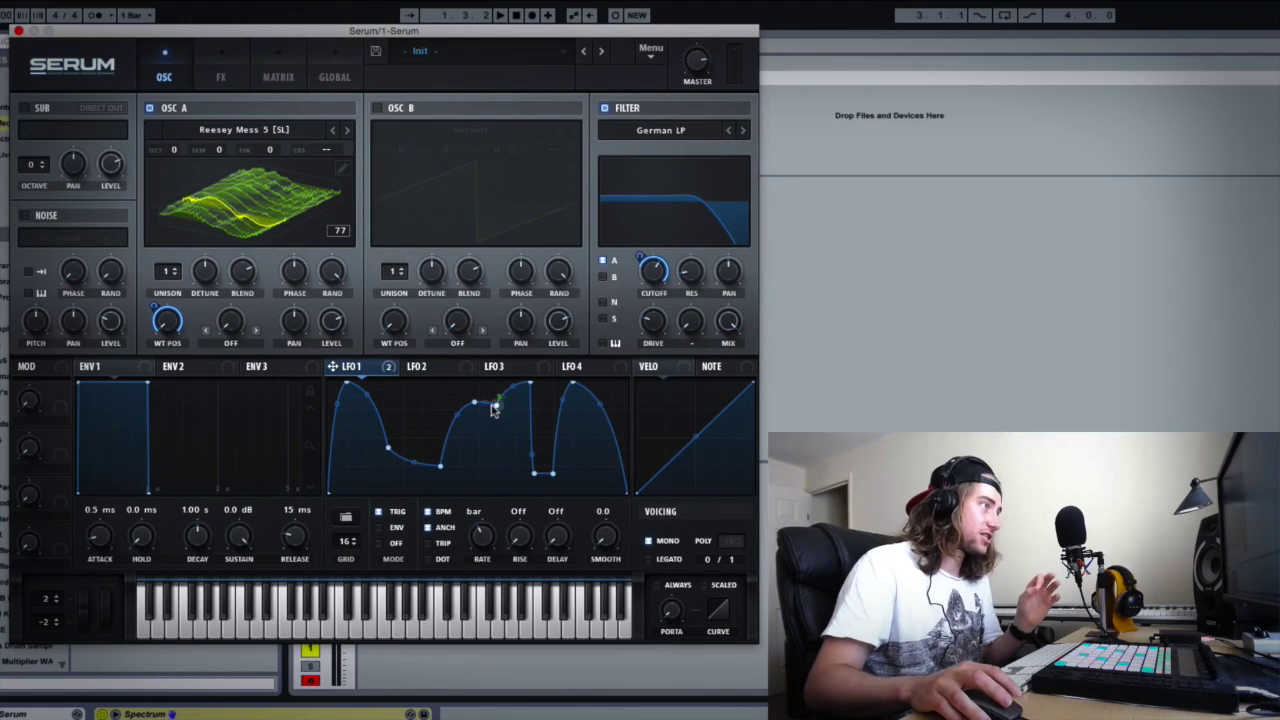
{"action": "double_click", "coordinate": [404, 410]}
{"action": "double_click", "coordinate": [453, 463]}
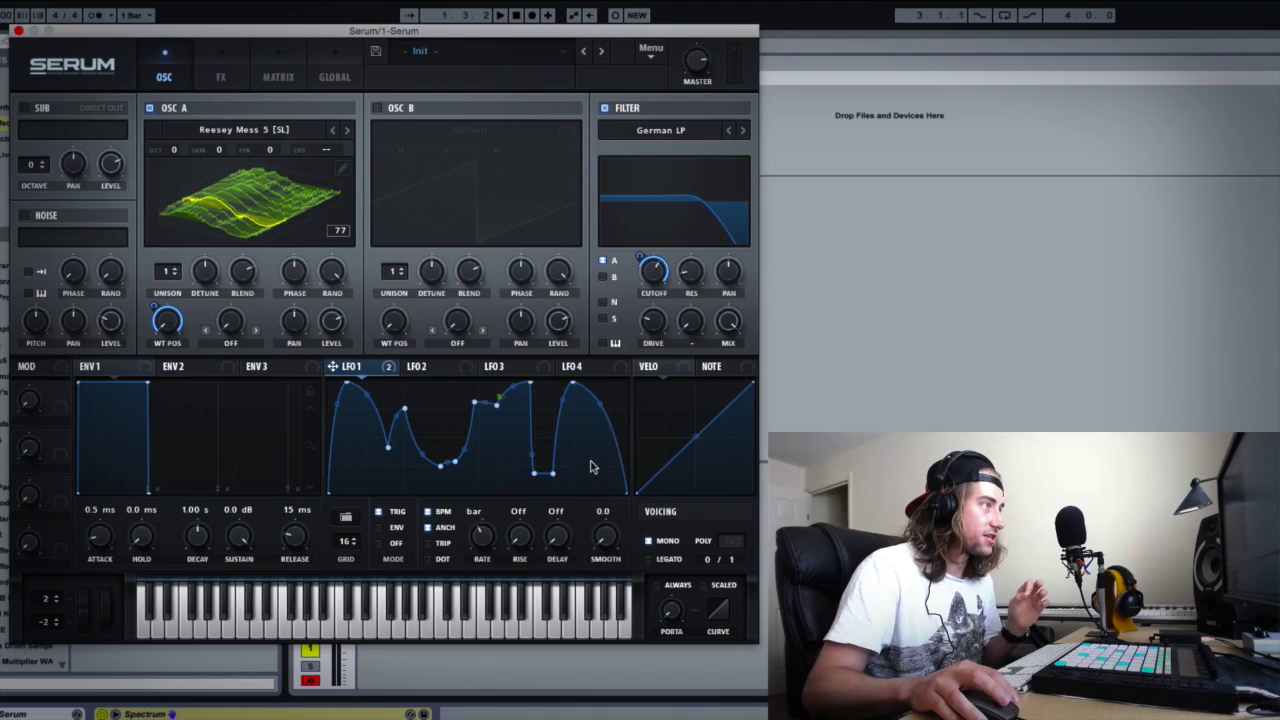
{"action": "double_click", "coordinate": [590, 465]}
{"action": "double_click", "coordinate": [355, 471]}
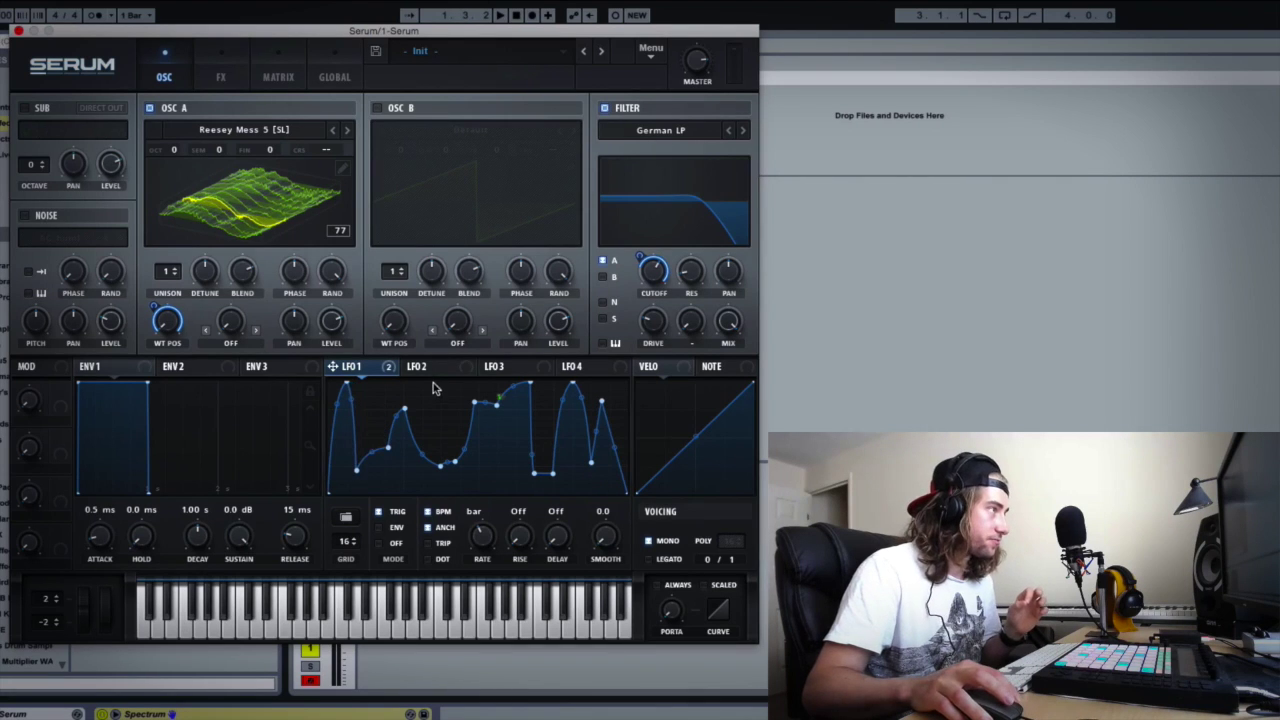
{"action": "double_click", "coordinate": [433, 386]}
- Drag the new nodes into steep peaks and dips, square the curves, and set Grid to 8
{"action": "left_click_drag", "start_coordinate": [463, 487], "coordinate": [507, 488]}
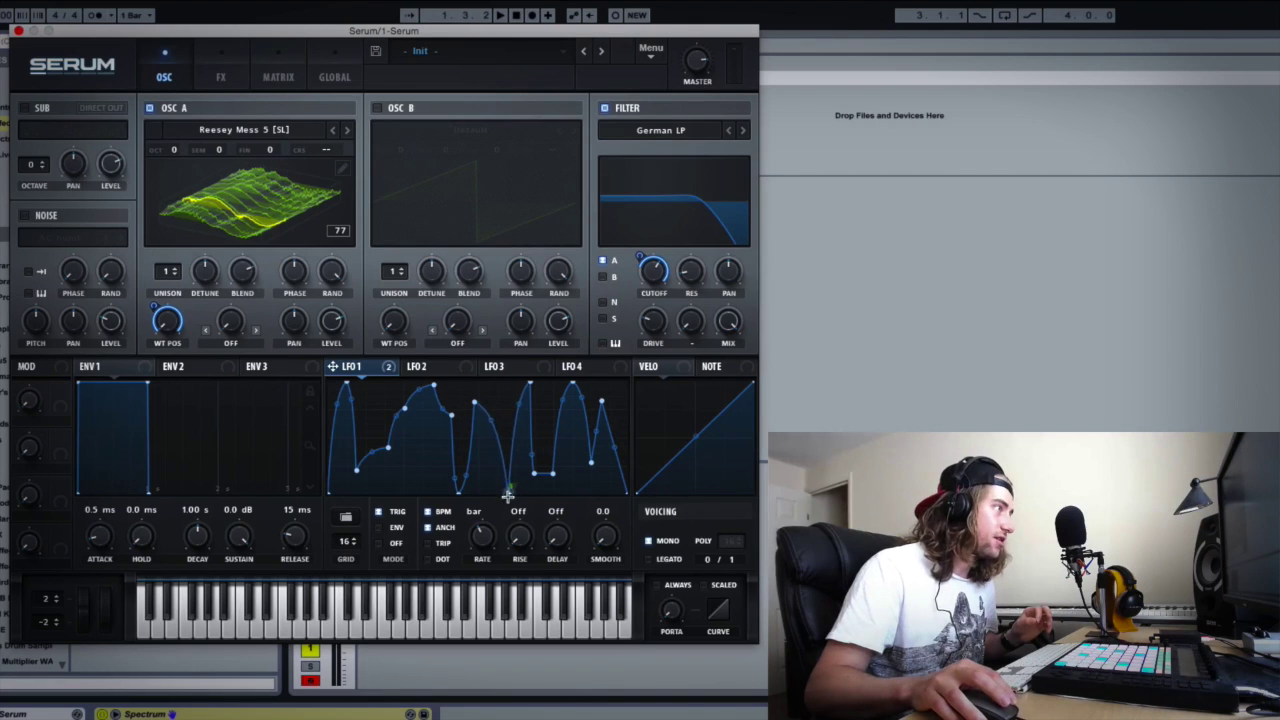
{"action": "left_click_drag", "start_coordinate": [388, 448], "coordinate": [400, 485]}
{"action": "left_click_drag", "start_coordinate": [406, 408], "coordinate": [408, 394]}
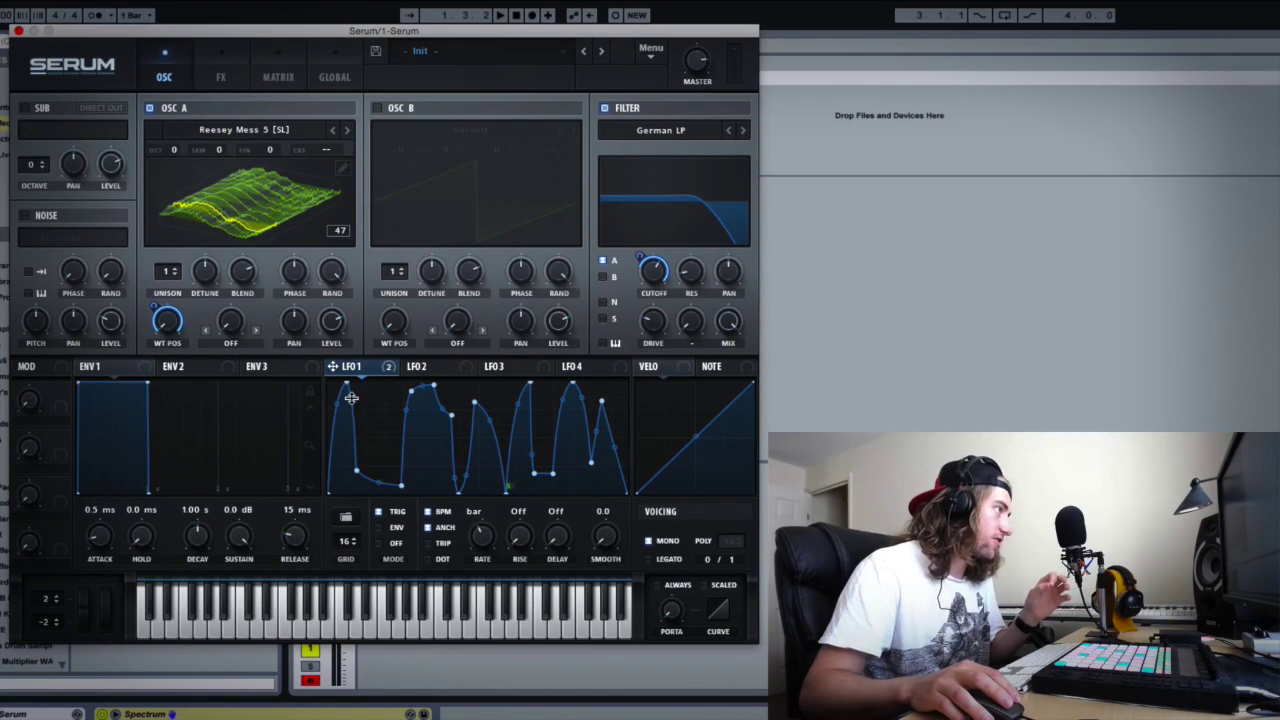
{"action": "left_click_drag", "start_coordinate": [355, 405], "coordinate": [353, 437]}
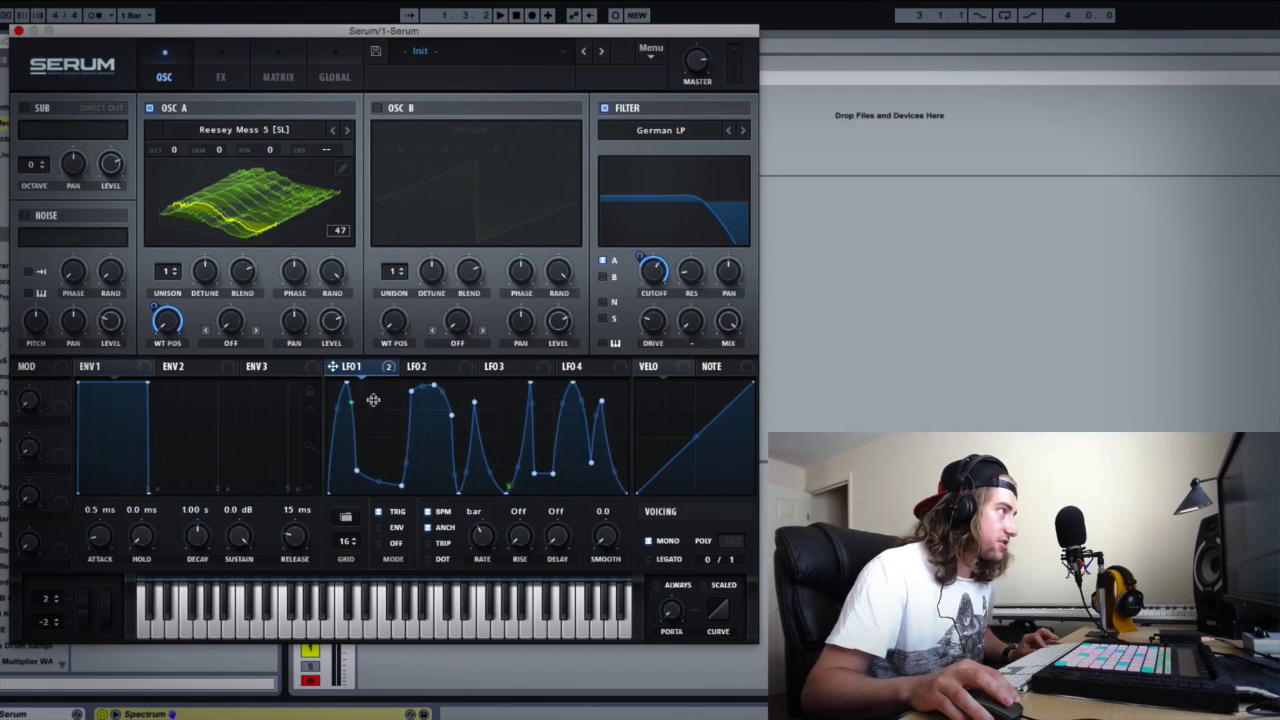
{"action": "key", "text": "ctrl+z"}
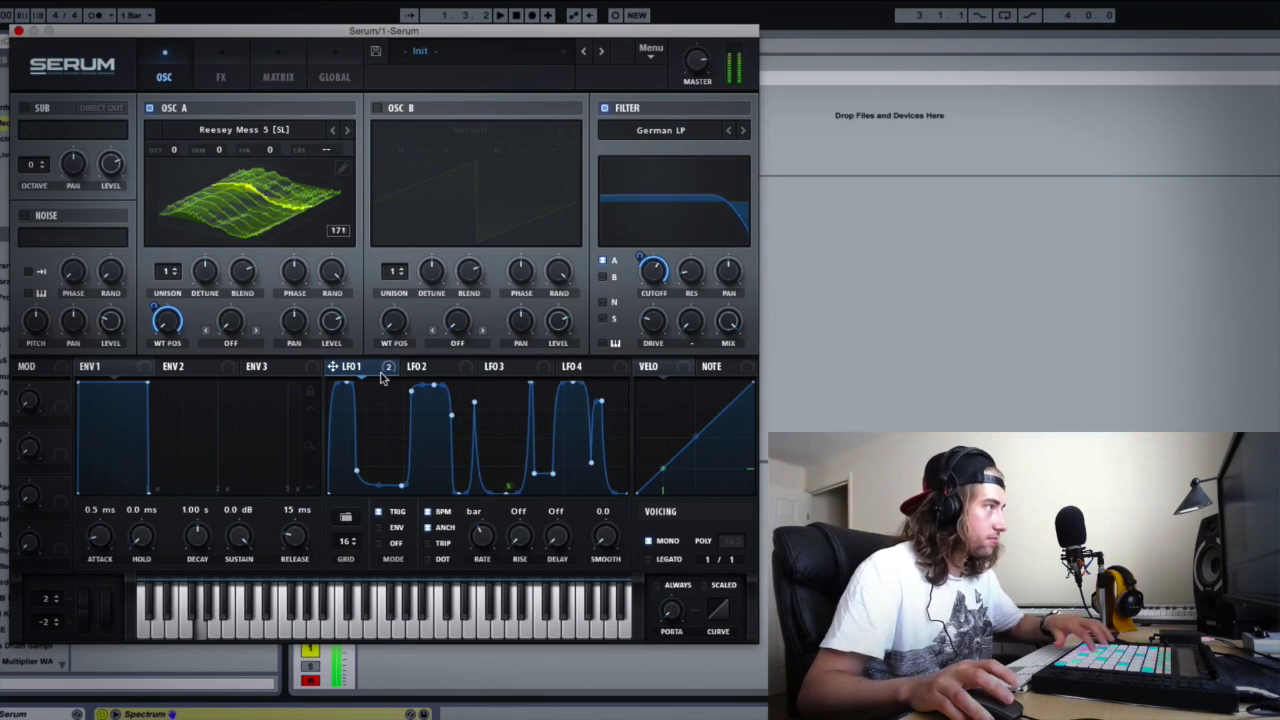
{"action": "mouse_move", "coordinate": [385, 373]}
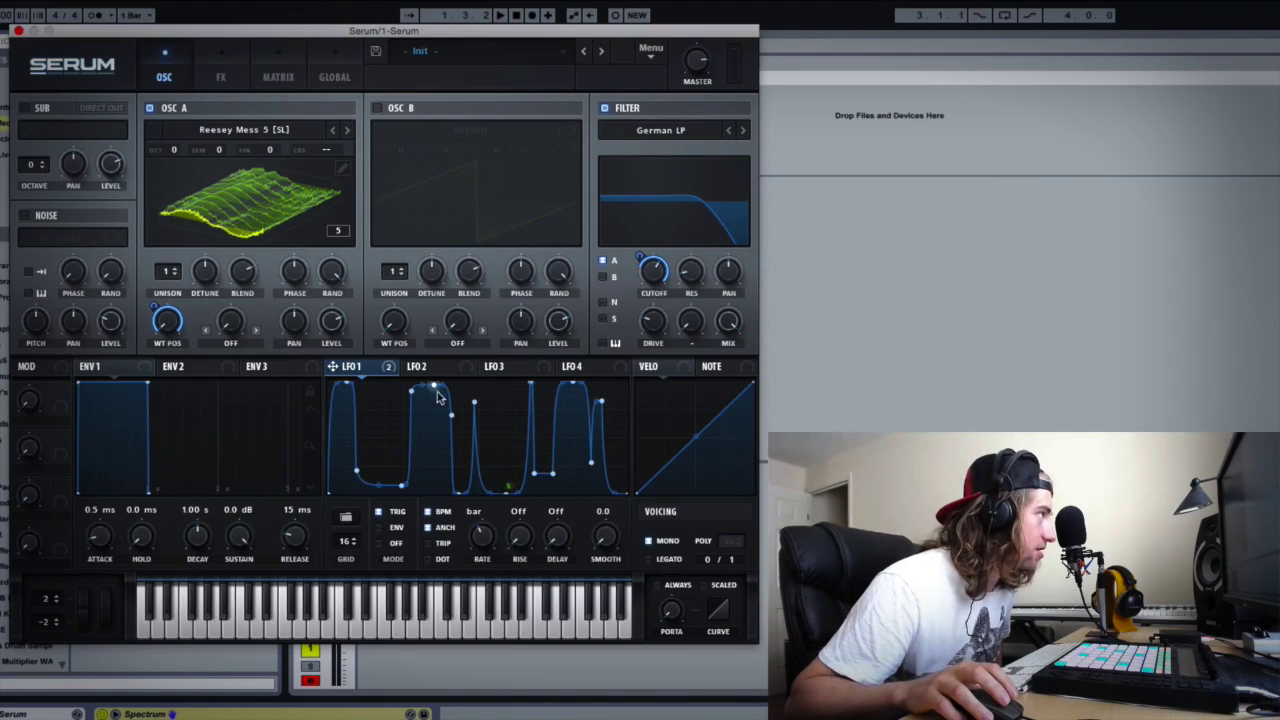
{"action": "key", "text": "ctrl+z"}
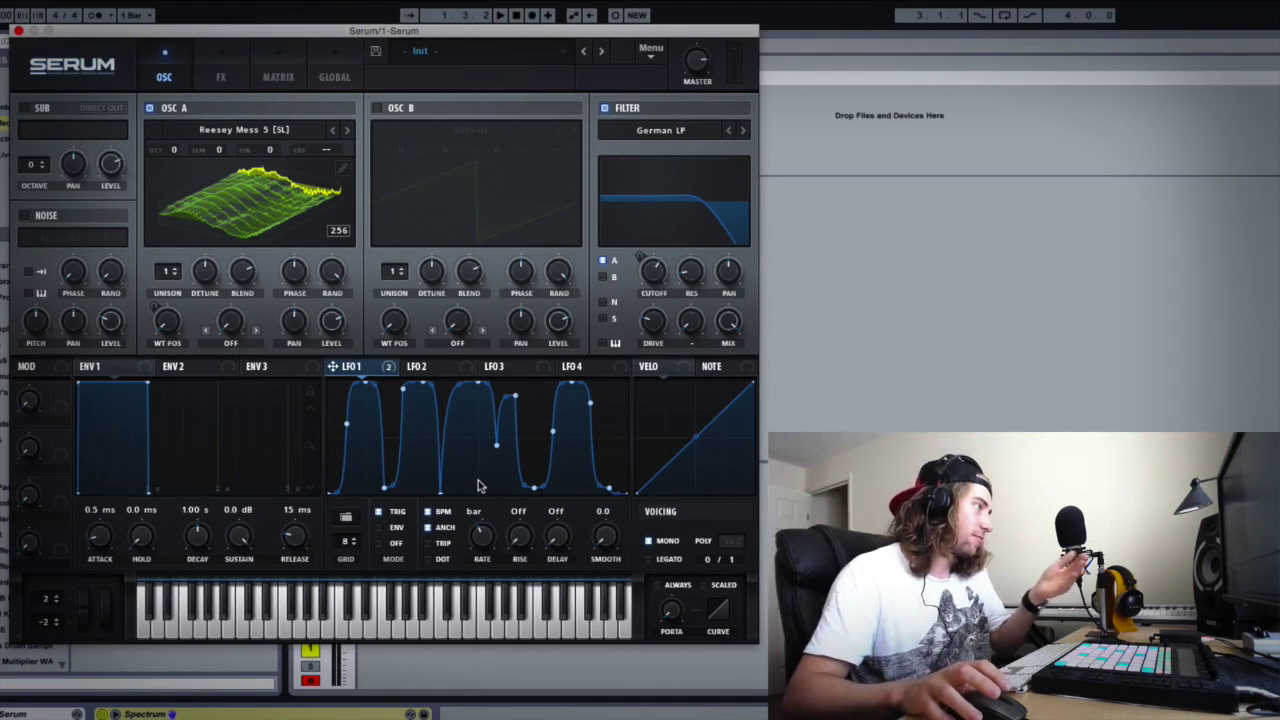
- Shift-paint LFO 1 as grid steps across the graph and set Grid to 16
{"action": "key", "text": "shift"}
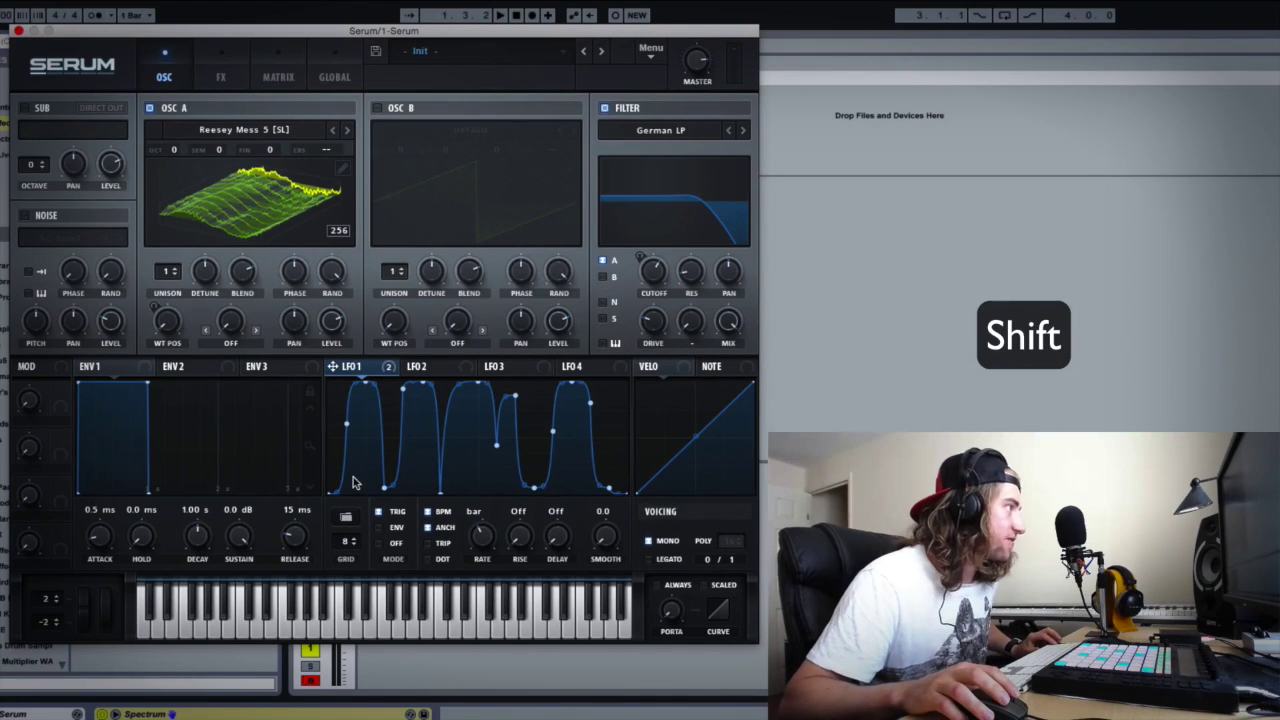
{"action": "mouse_move", "coordinate": [351, 476]}
{"action": "left_mouse_down"}
{"action": "mouse_move", "coordinate": [396, 467]}
{"action": "mouse_move", "coordinate": [420, 422]}
{"action": "mouse_move", "coordinate": [445, 485]}
{"action": "mouse_move", "coordinate": [517, 409]}
{"action": "mouse_move", "coordinate": [542, 465]}
{"action": "mouse_move", "coordinate": [500, 471]}
{"action": "mouse_move", "coordinate": [485, 443]}
{"action": "mouse_move", "coordinate": [586, 405]}
{"action": "mouse_move", "coordinate": [586, 447]}
{"action": "mouse_move", "coordinate": [636, 485]}
{"action": "mouse_move", "coordinate": [610, 467]}
{"action": "left_mouse_up"}
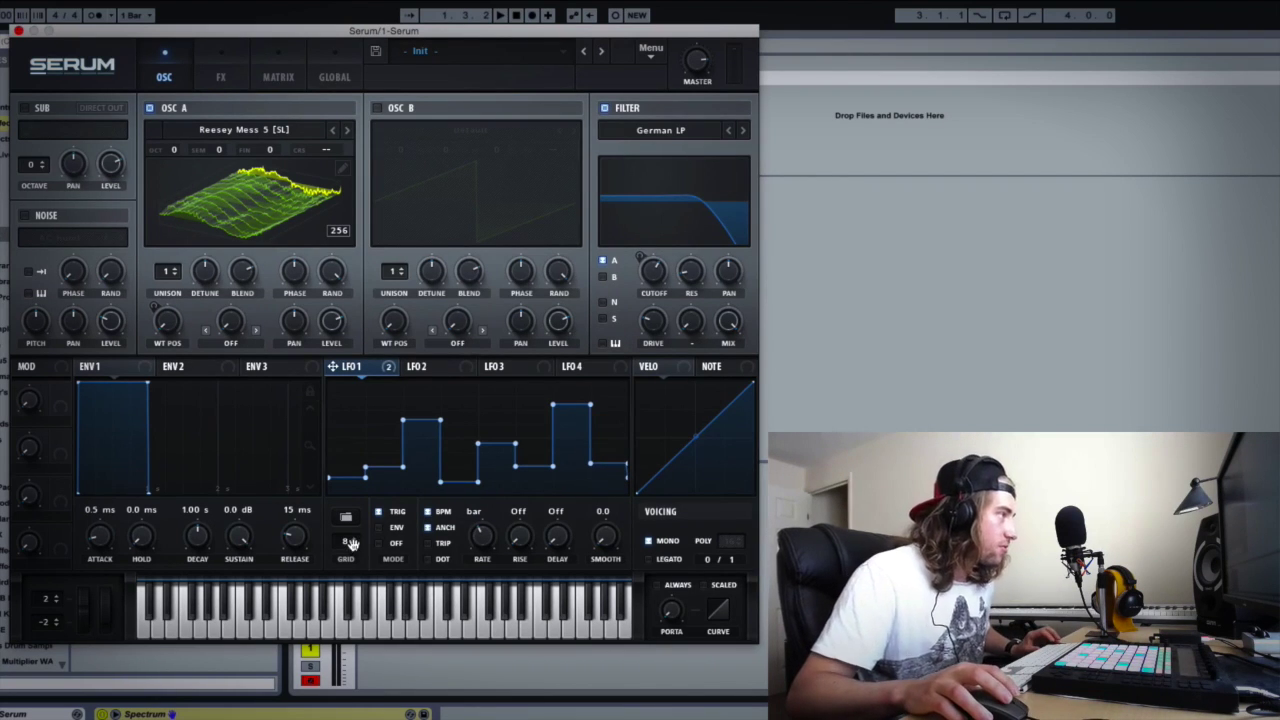
{"action": "scroll", "coordinate": [352, 540], "scroll_direction": "up", "scroll_amount": 4}
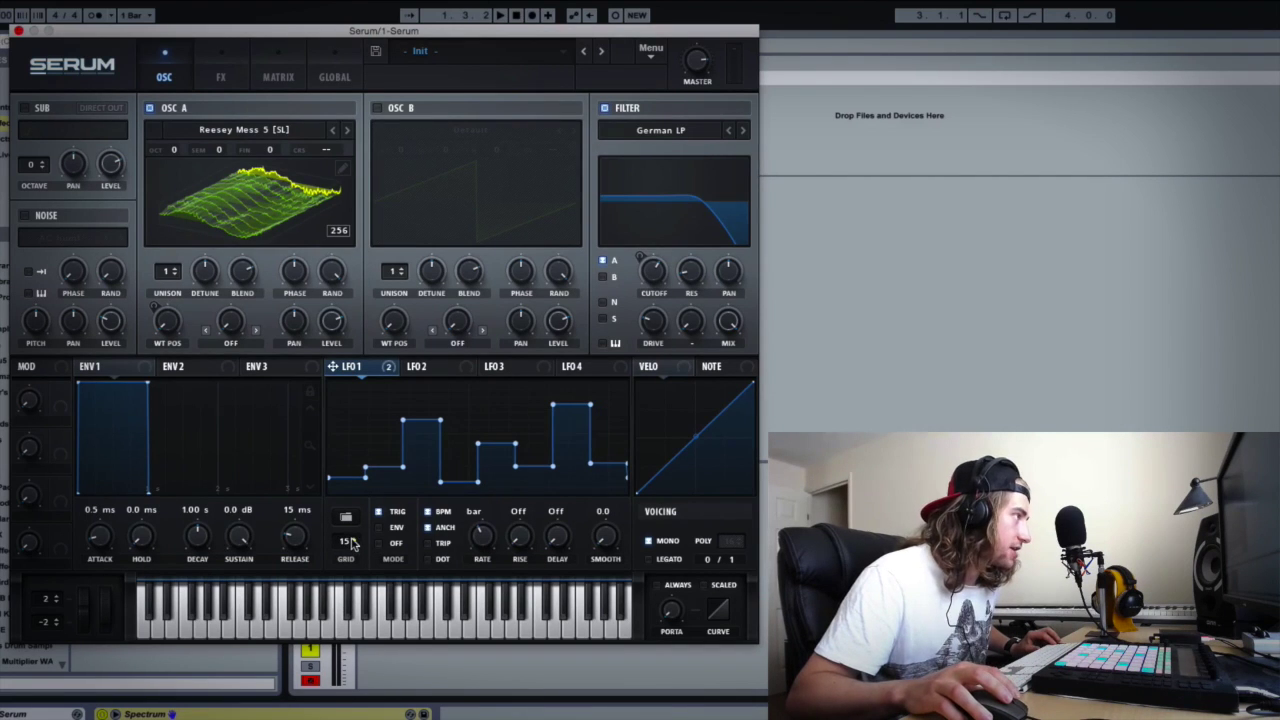
- Add raised steps at the left, middle and right of the LFO 1 pattern
{"action": "left_click", "coordinate": [354, 433]}
{"action": "left_click", "coordinate": [467, 403]}
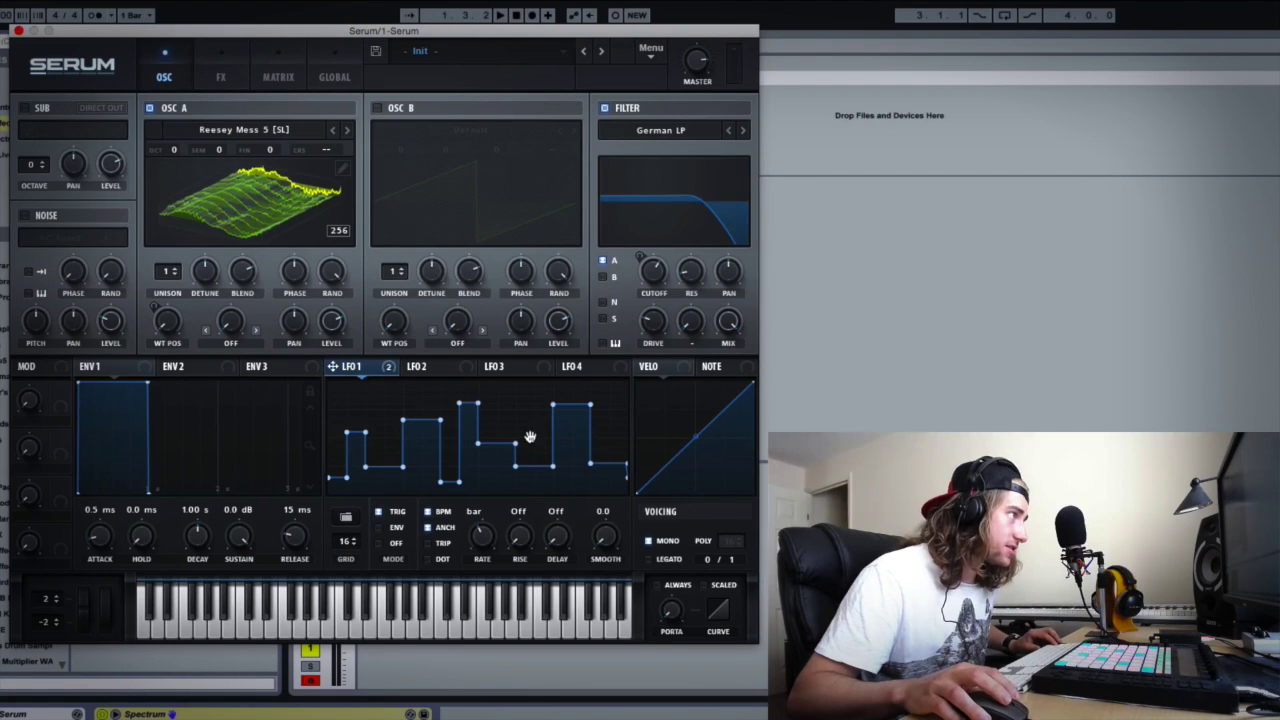
{"action": "left_click", "coordinate": [528, 437]}
{"action": "left_click", "coordinate": [617, 441]}
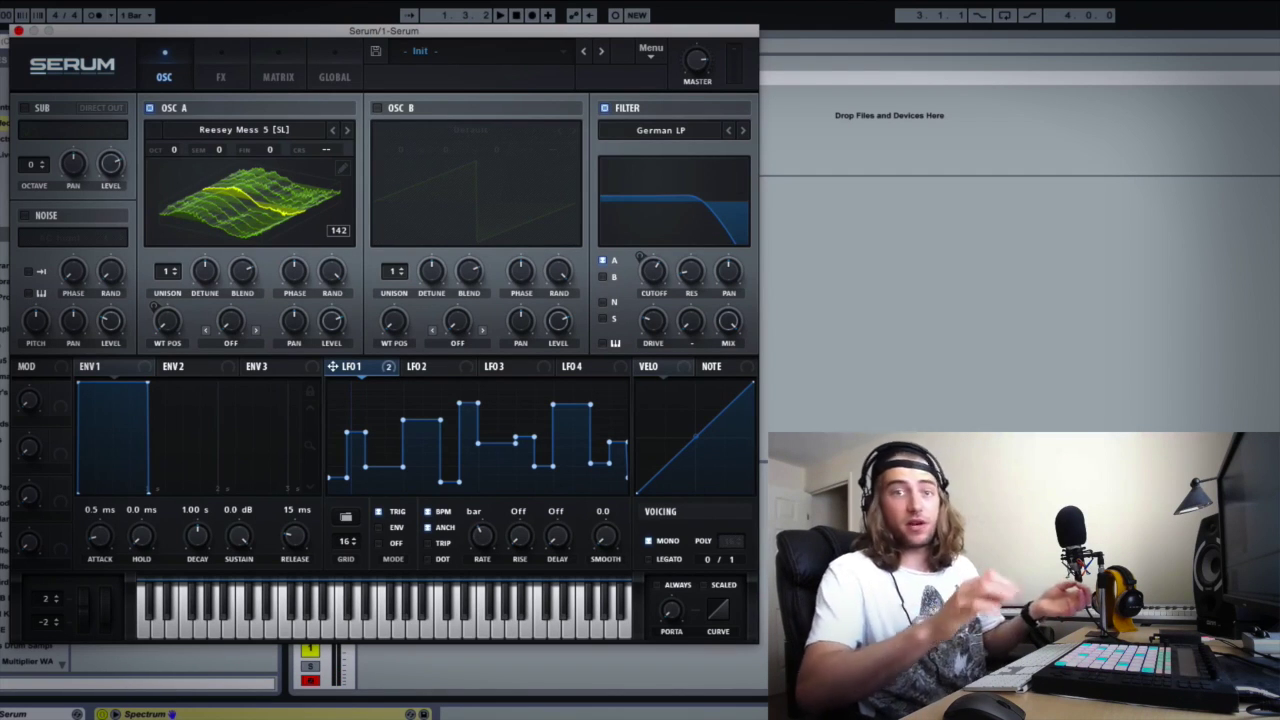
{"action": "left_click", "coordinate": [430, 401]}
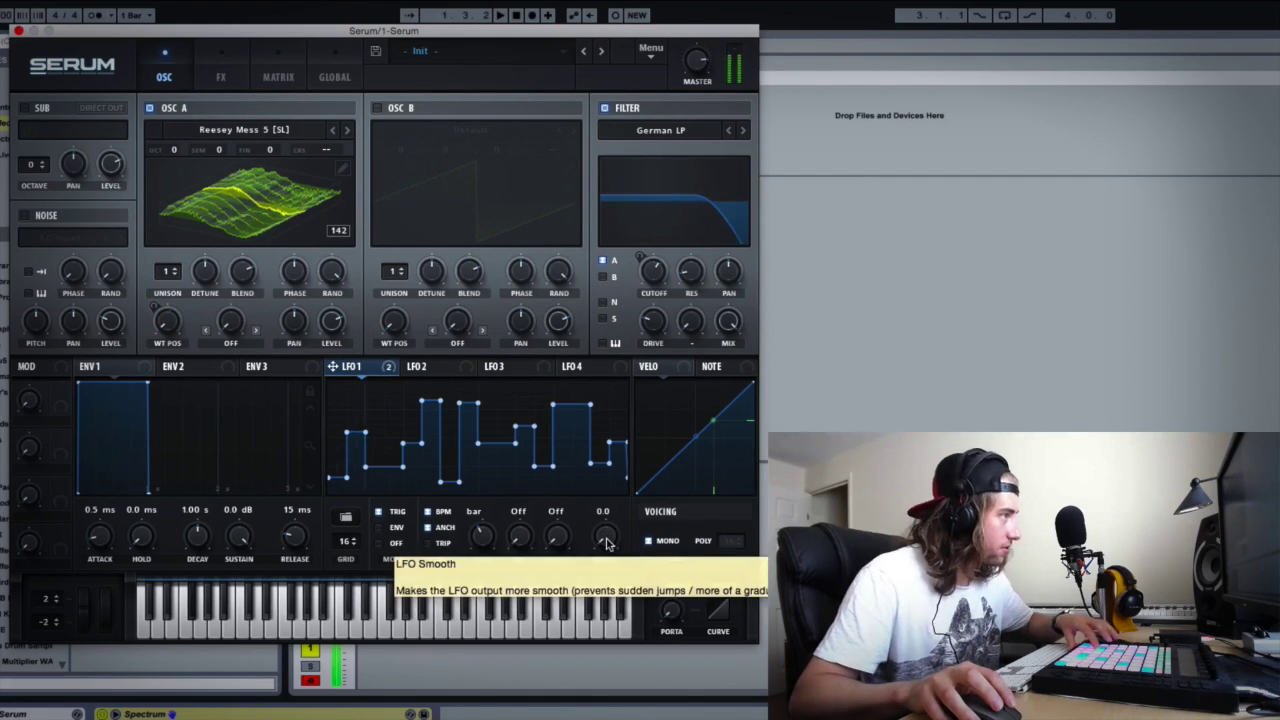
- Raise the LFO 1 Smooth knob to 36.6 so the steps glide together
{"action": "left_click_drag", "start_coordinate": [606, 541], "coordinate": [607, 466]}
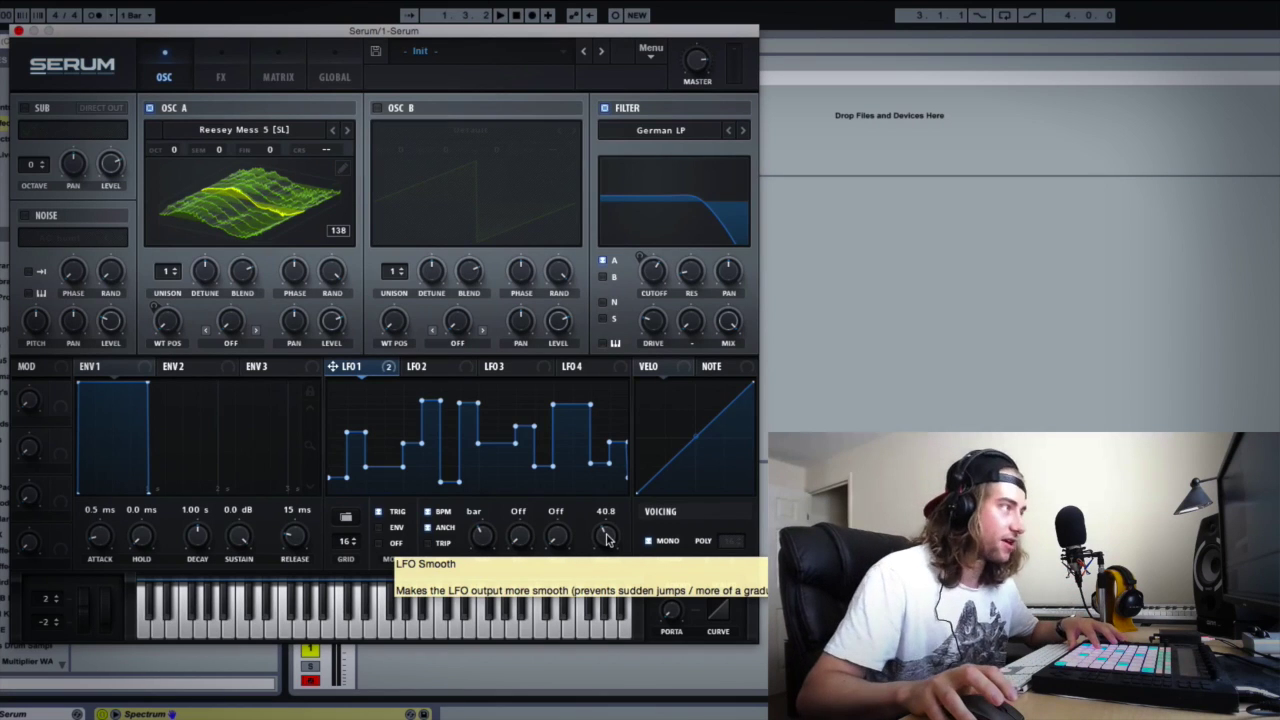
{"action": "mouse_move", "coordinate": [606, 538]}
{"action": "left_mouse_down"}
{"action": "mouse_move", "coordinate": [619, 456]}
{"action": "mouse_move", "coordinate": [610, 543]}
{"action": "left_mouse_up"}
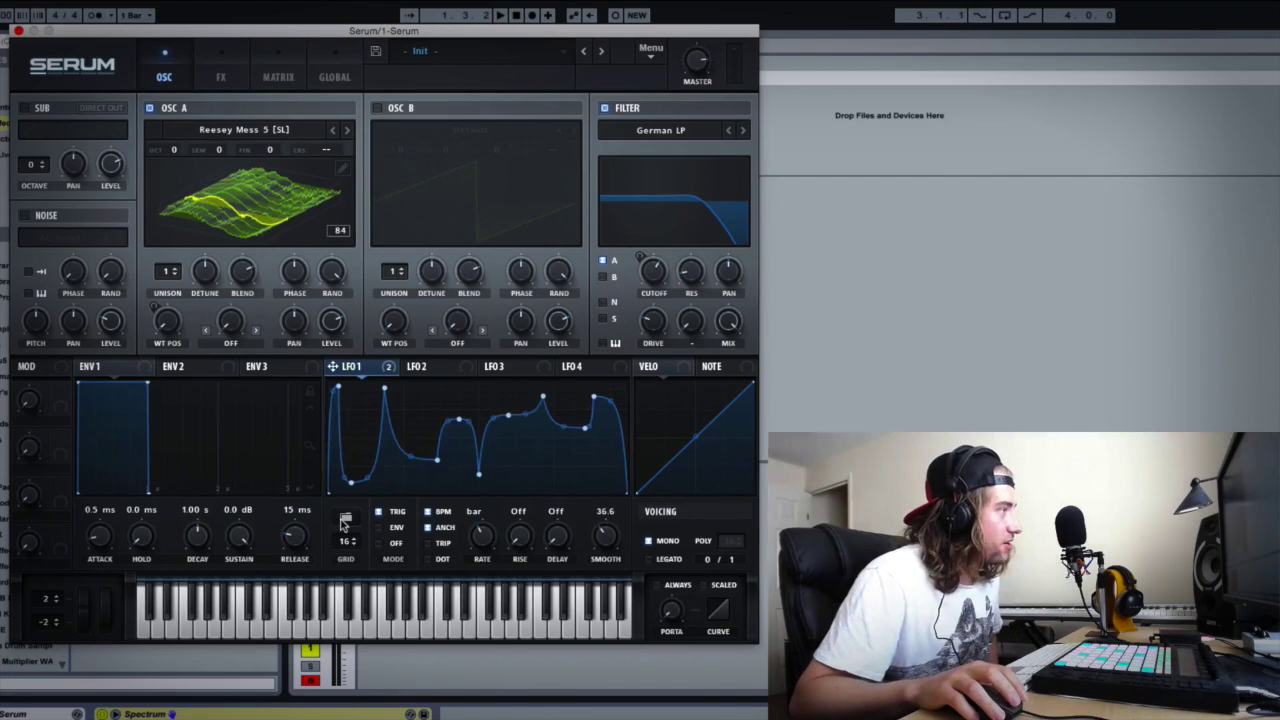
- Load the Misc > Dome shape into LFO 1, turn BPM off, and set Rate to 10.2 Hz
{"action": "right_click", "coordinate": [327, 505]}
{"action": "mouse_move", "coordinate": [349, 532]}
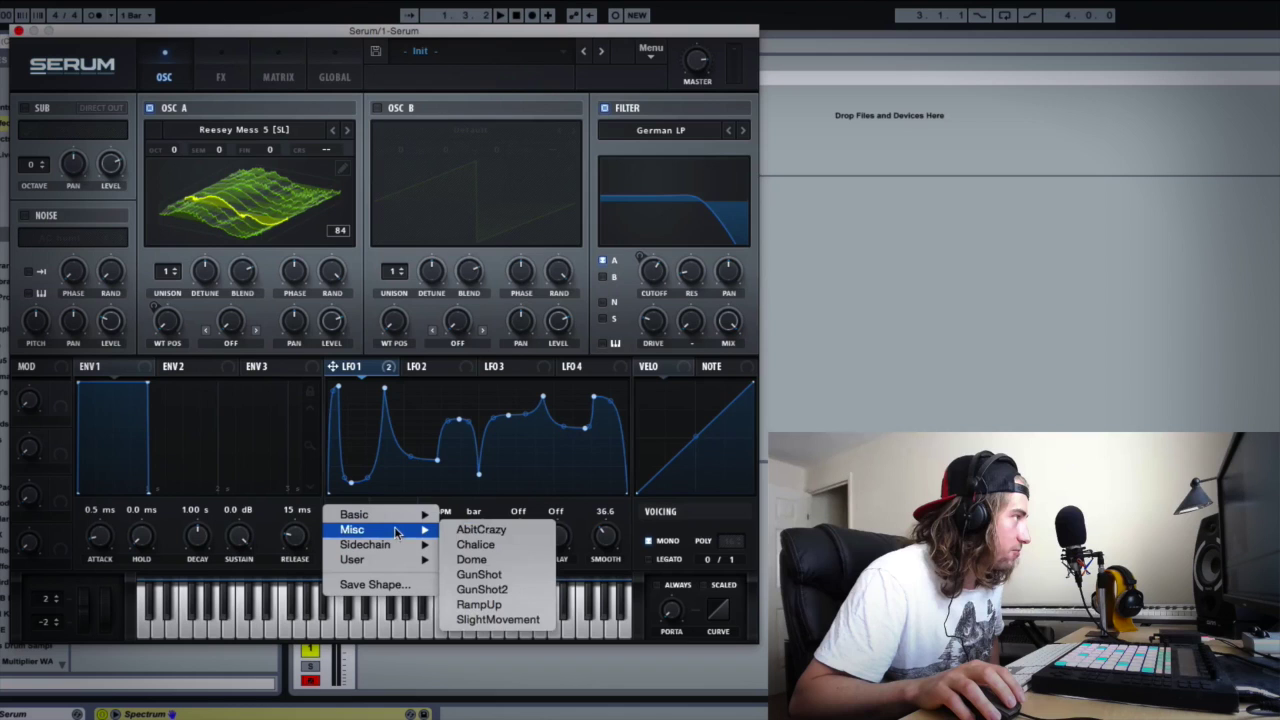
{"action": "left_click", "coordinate": [466, 560]}
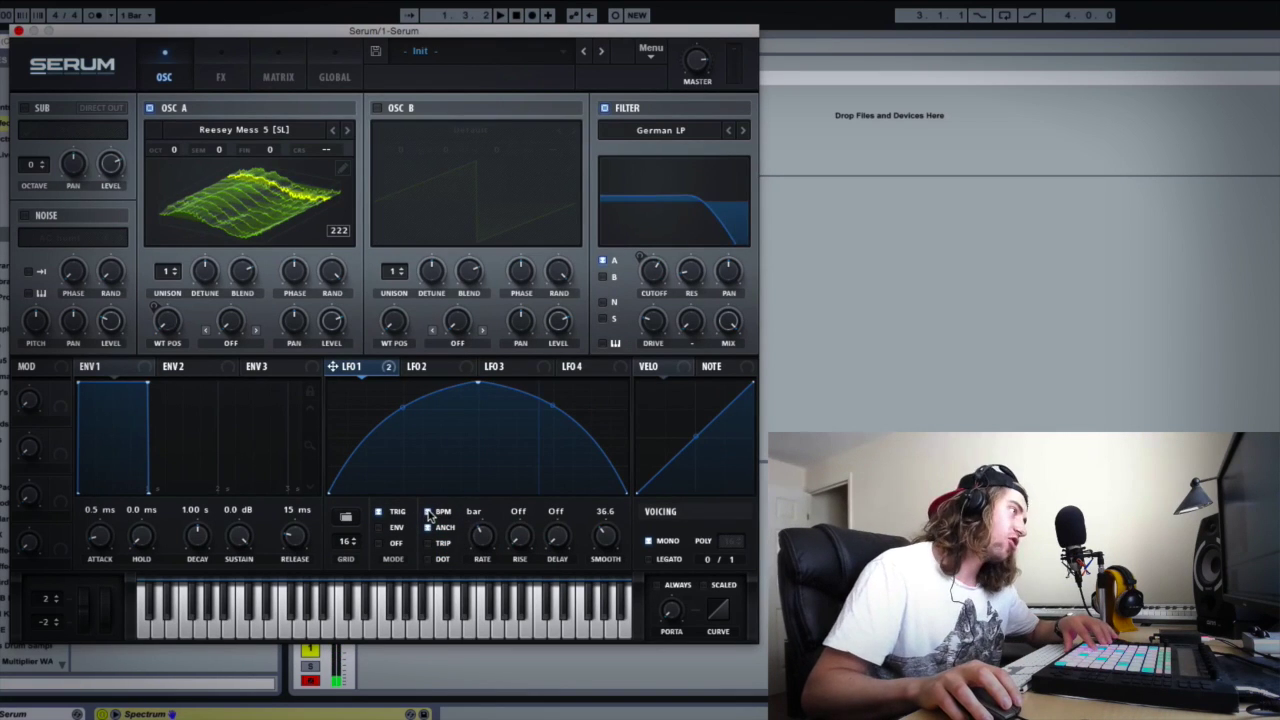
{"action": "left_click", "coordinate": [429, 512]}
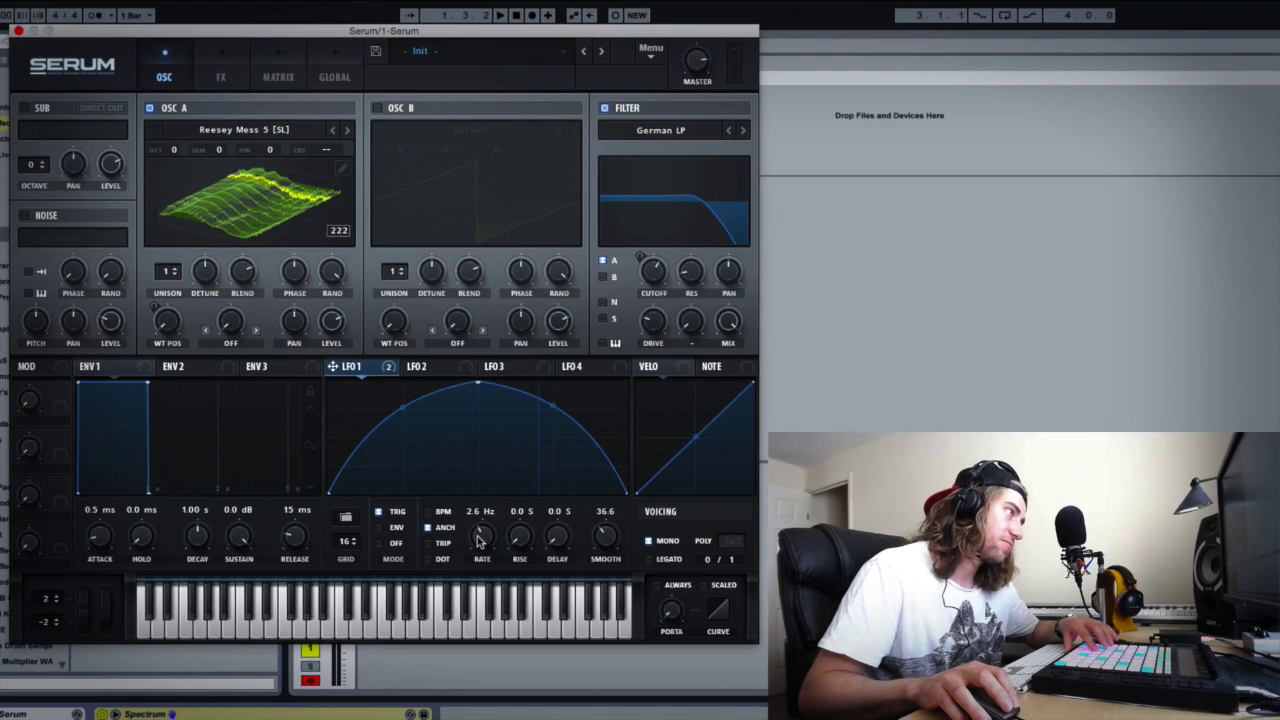
{"action": "left_click_drag", "start_coordinate": [478, 541], "coordinate": [484, 514]}
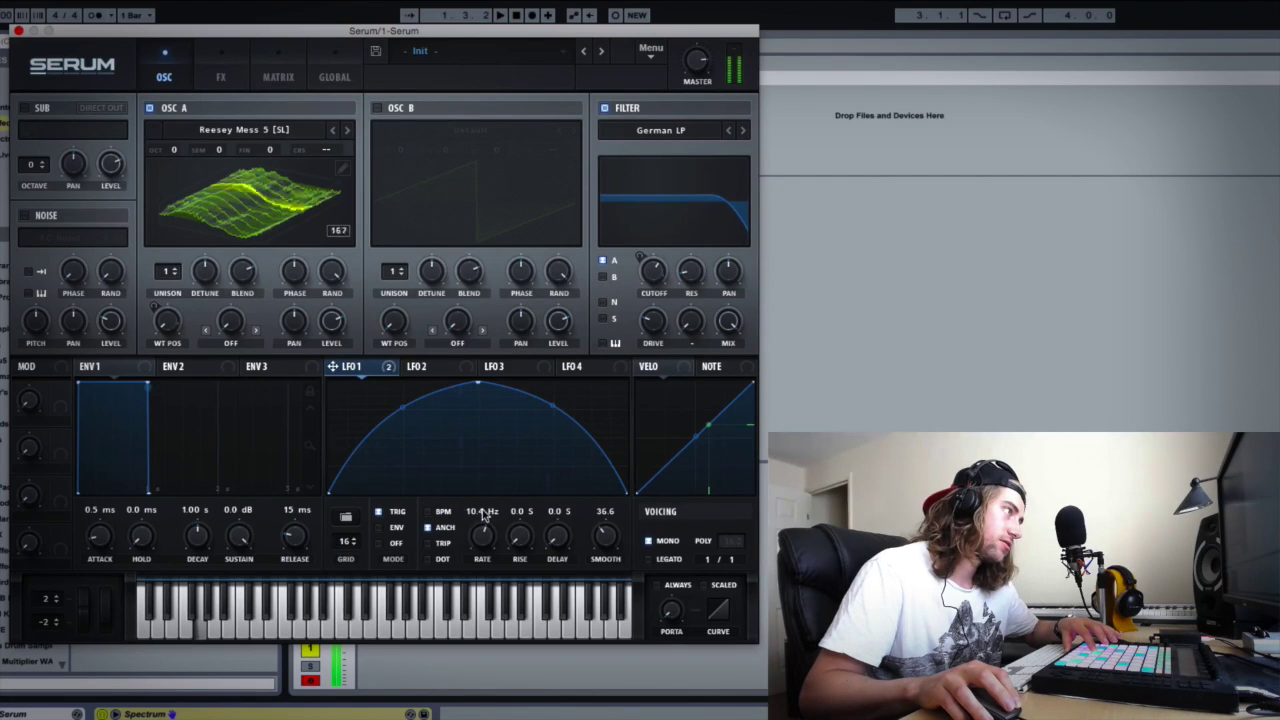
{"action": "scroll", "coordinate": [483, 511], "scroll_direction": "down", "scroll_amount": 1}
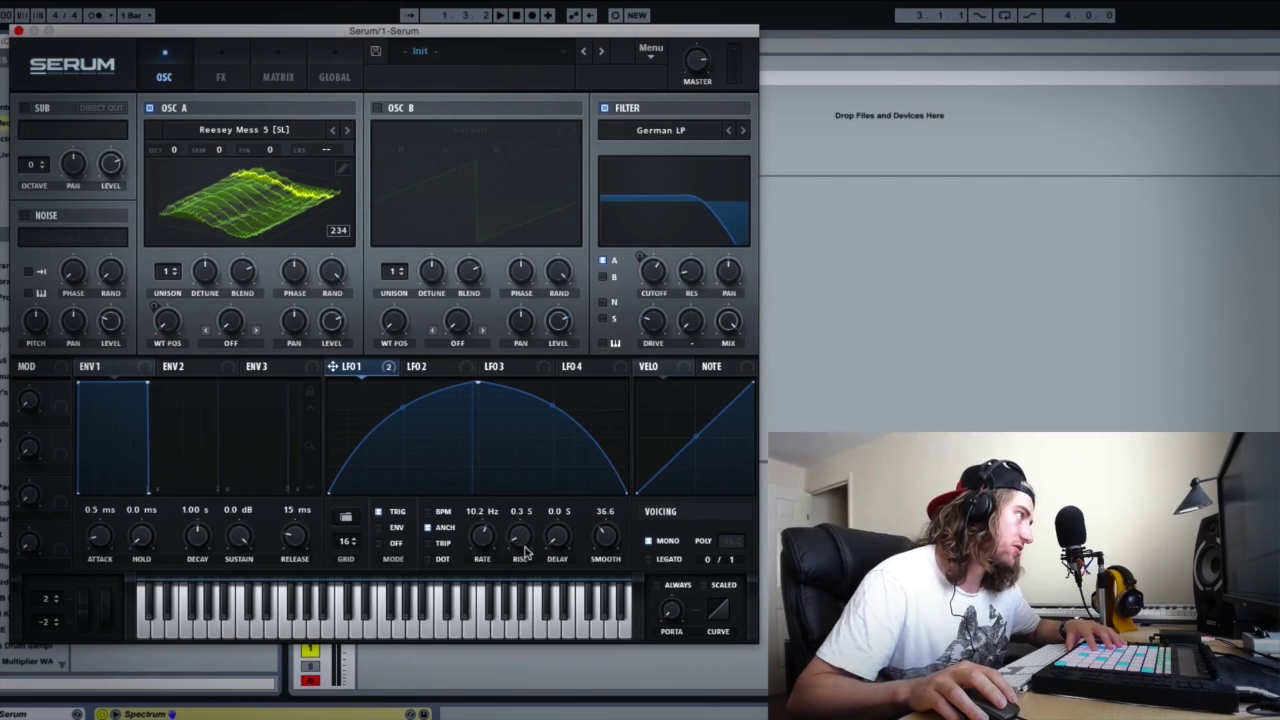
- Drag the LFO 1 Rise knob up to about 3.1 s
{"action": "left_click_drag", "start_coordinate": [520, 557], "coordinate": [524, 499]}
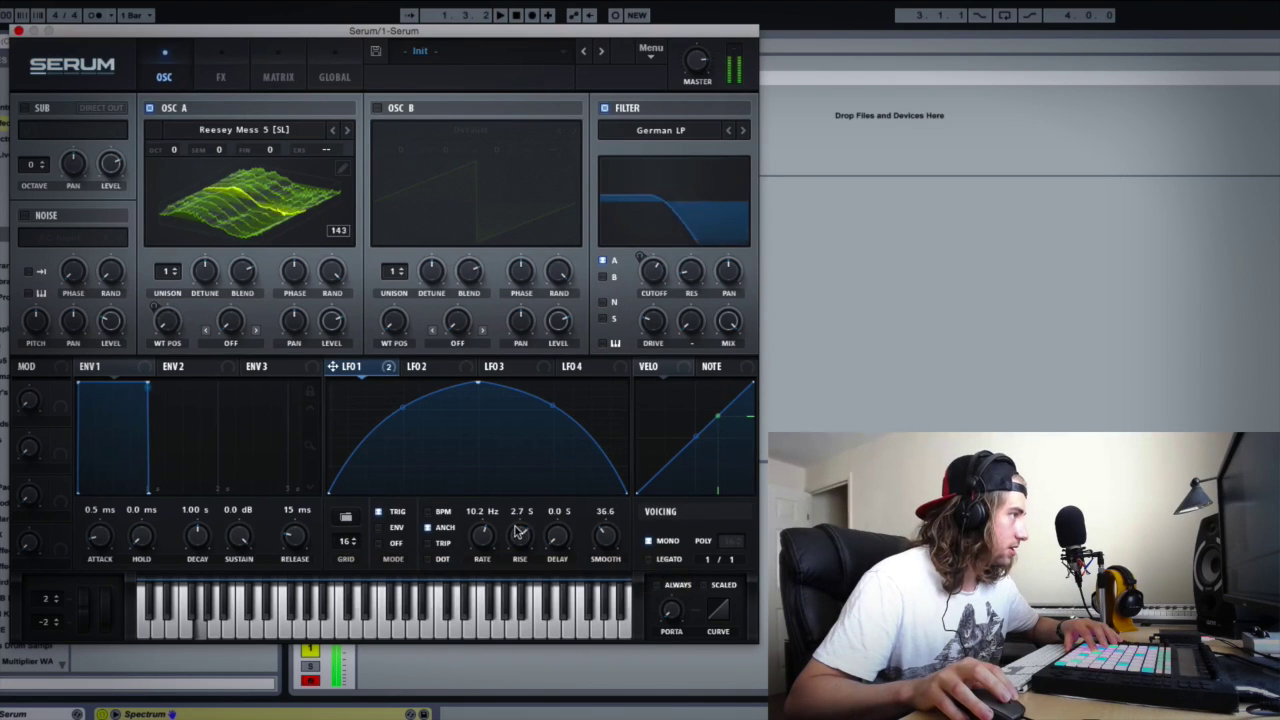
{"action": "left_click_drag", "start_coordinate": [516, 546], "coordinate": [531, 500]}
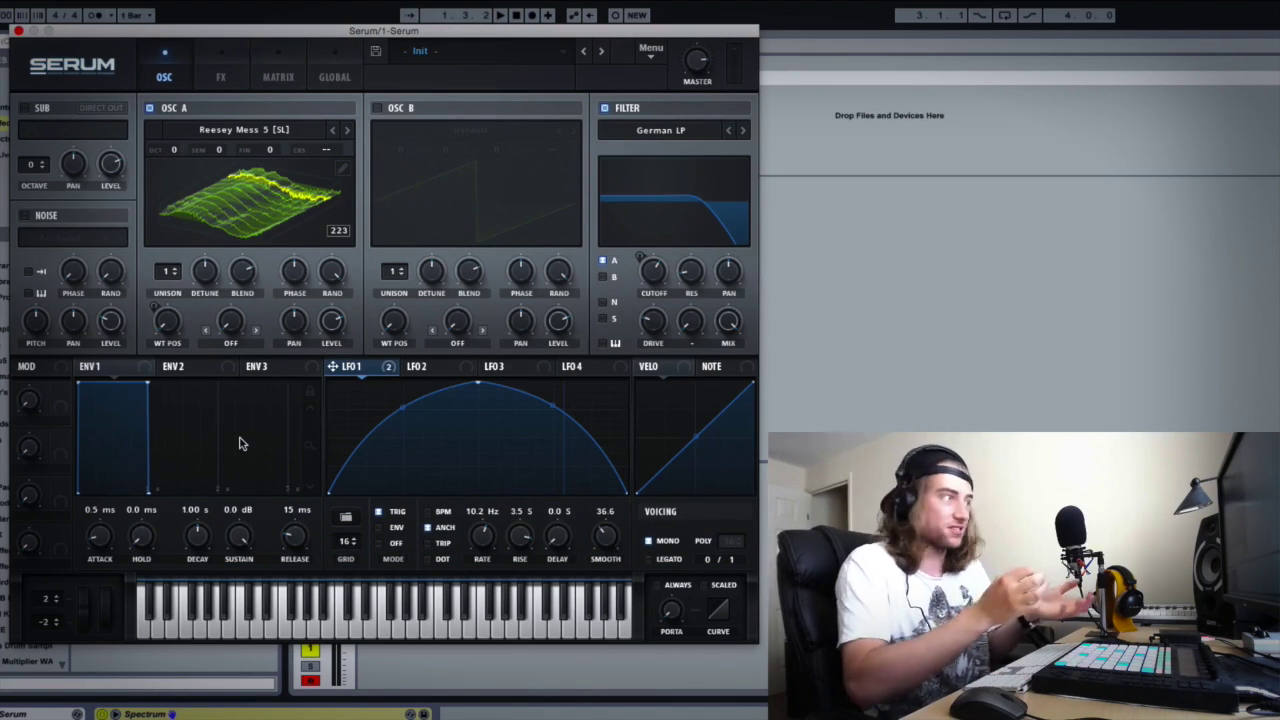
- Reset LFO 1 Rise to 0.0 s and audition a 1.5 s start Delay on a note
{"action": "double_click", "coordinate": [528, 540]}
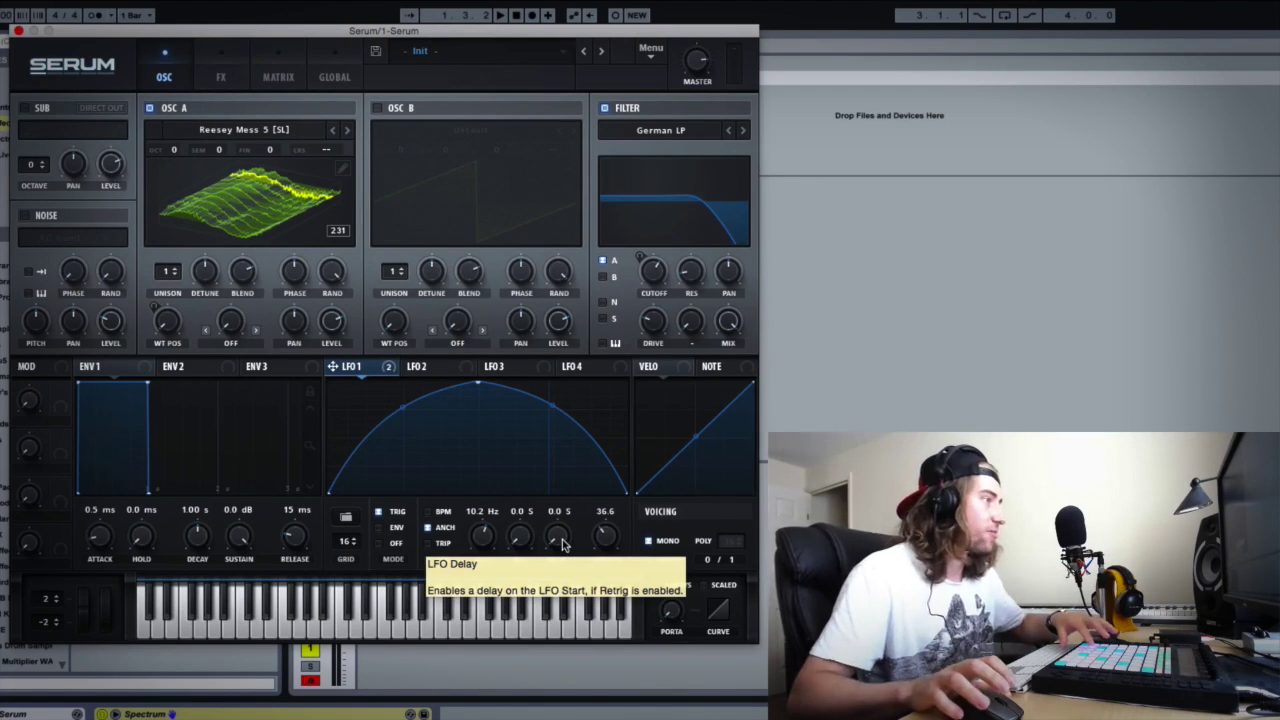
{"action": "left_click_drag", "start_coordinate": [560, 545], "coordinate": [560, 495]}
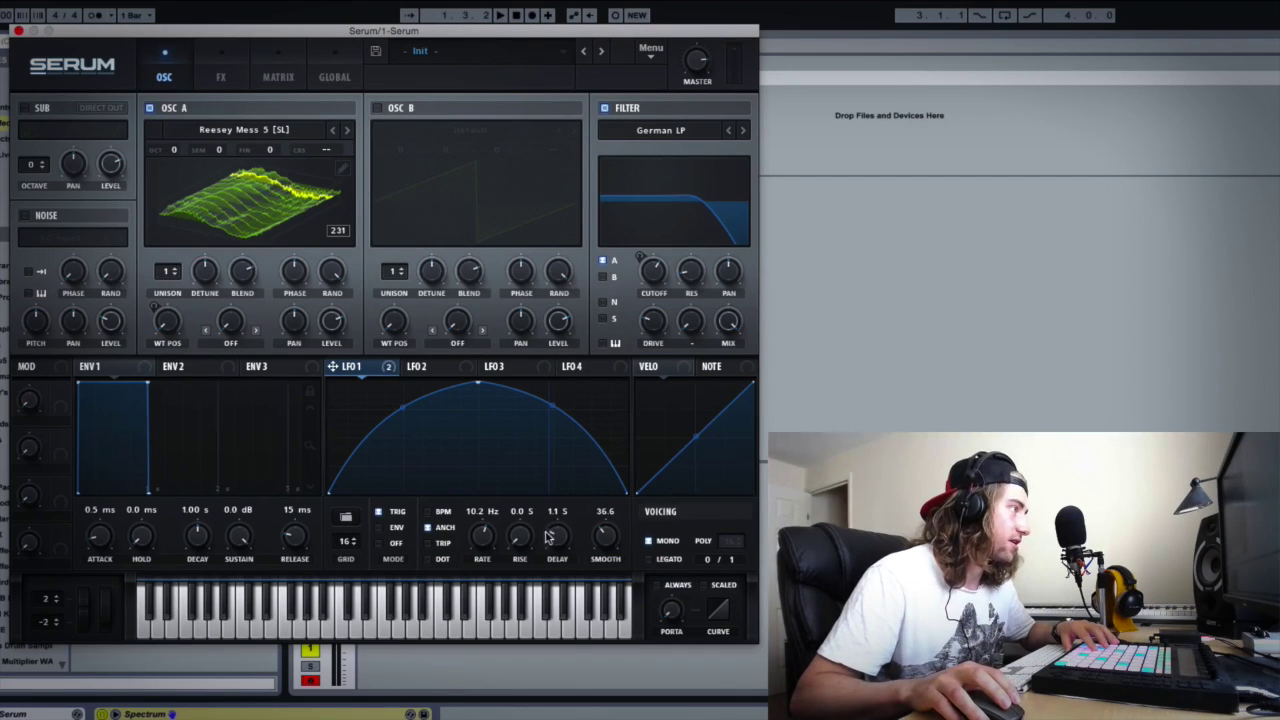
{"action": "left_click_drag", "start_coordinate": [550, 540], "coordinate": [553, 514]}
{"action": "key", "text": "a"}
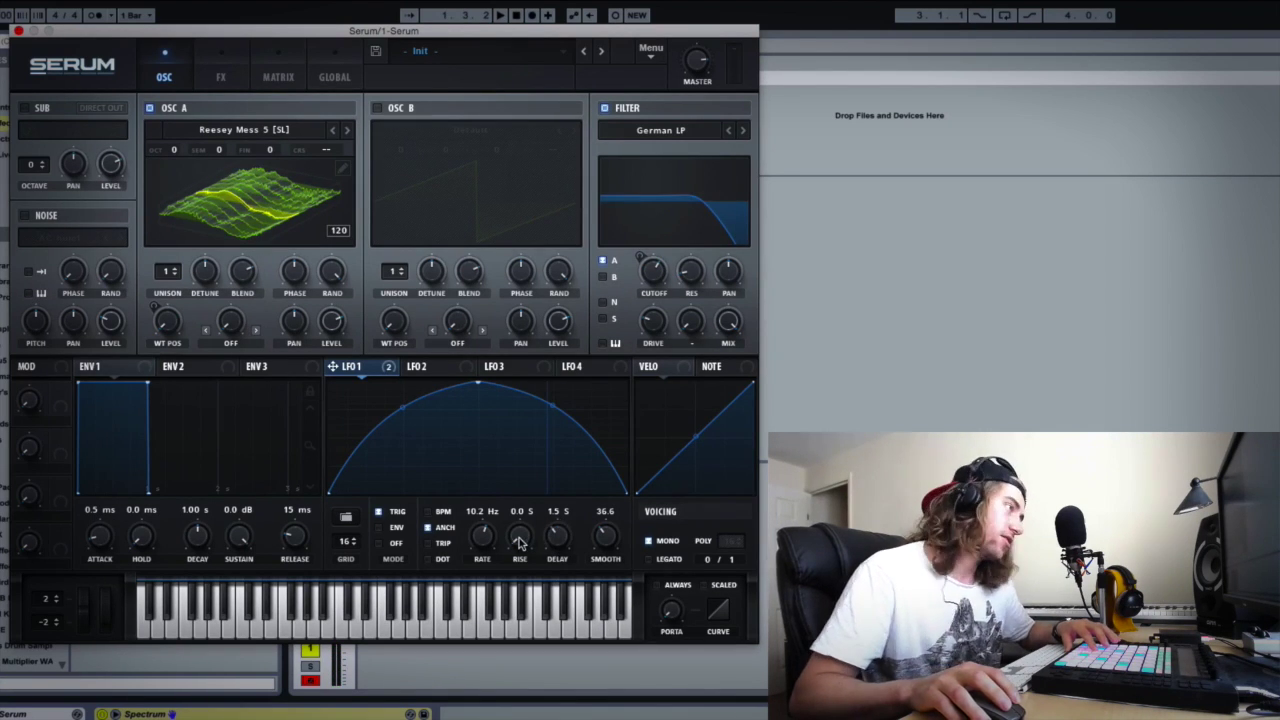
{"action": "left_click_drag", "start_coordinate": [518, 542], "coordinate": [530, 498]}
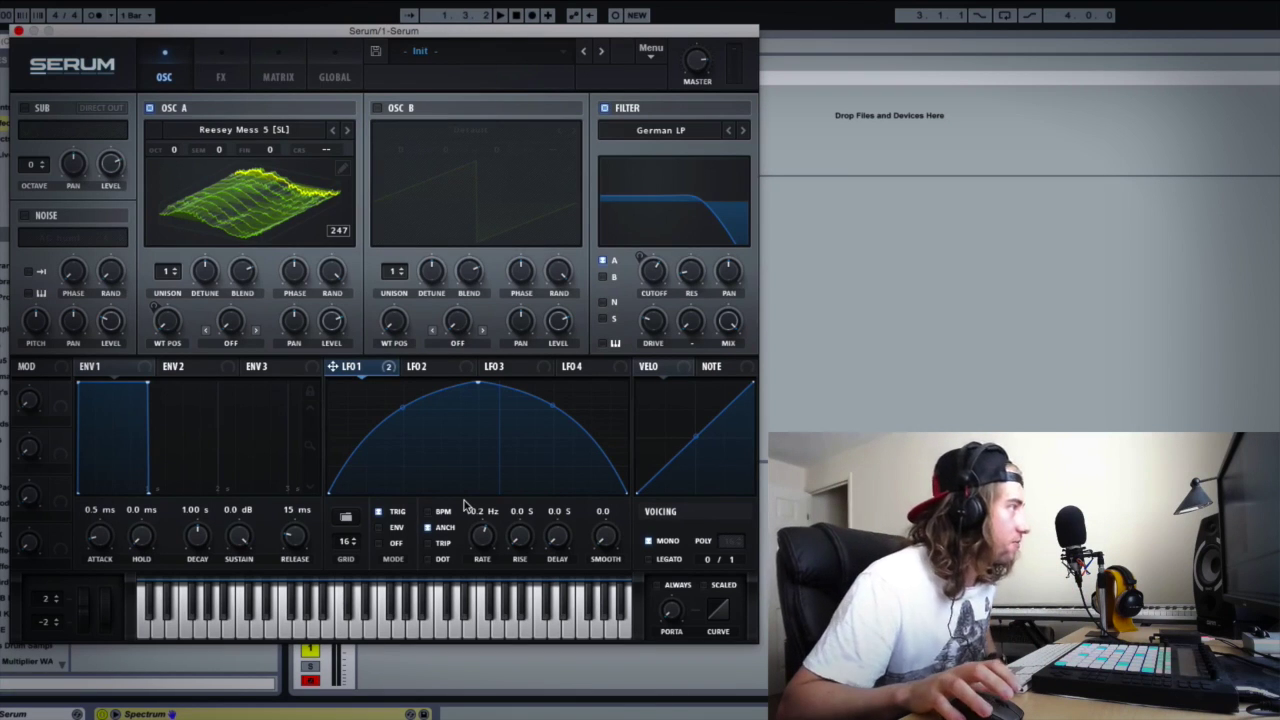
- Switch LFO1 to envelope mode at 0.7 Hz and shift the curve's peak left for a fast rise
{"action": "left_click", "coordinate": [379, 527]}
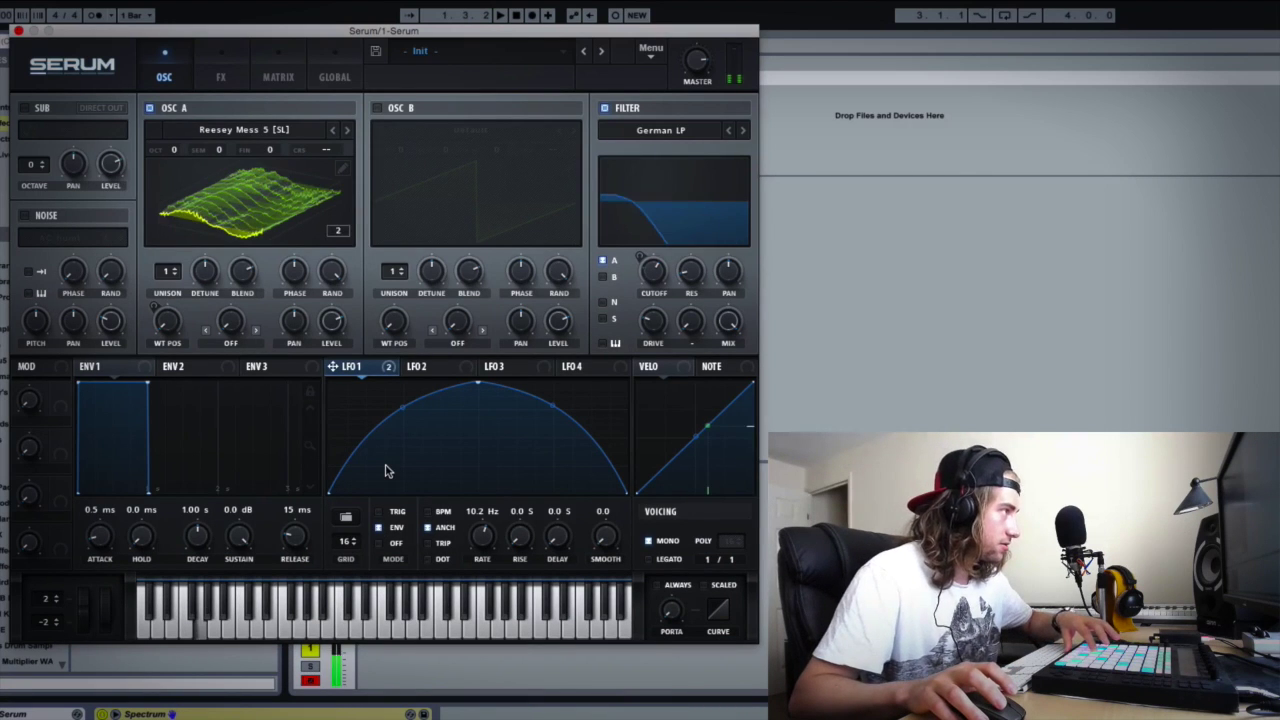
{"action": "left_click_drag", "start_coordinate": [478, 537], "coordinate": [483, 600]}
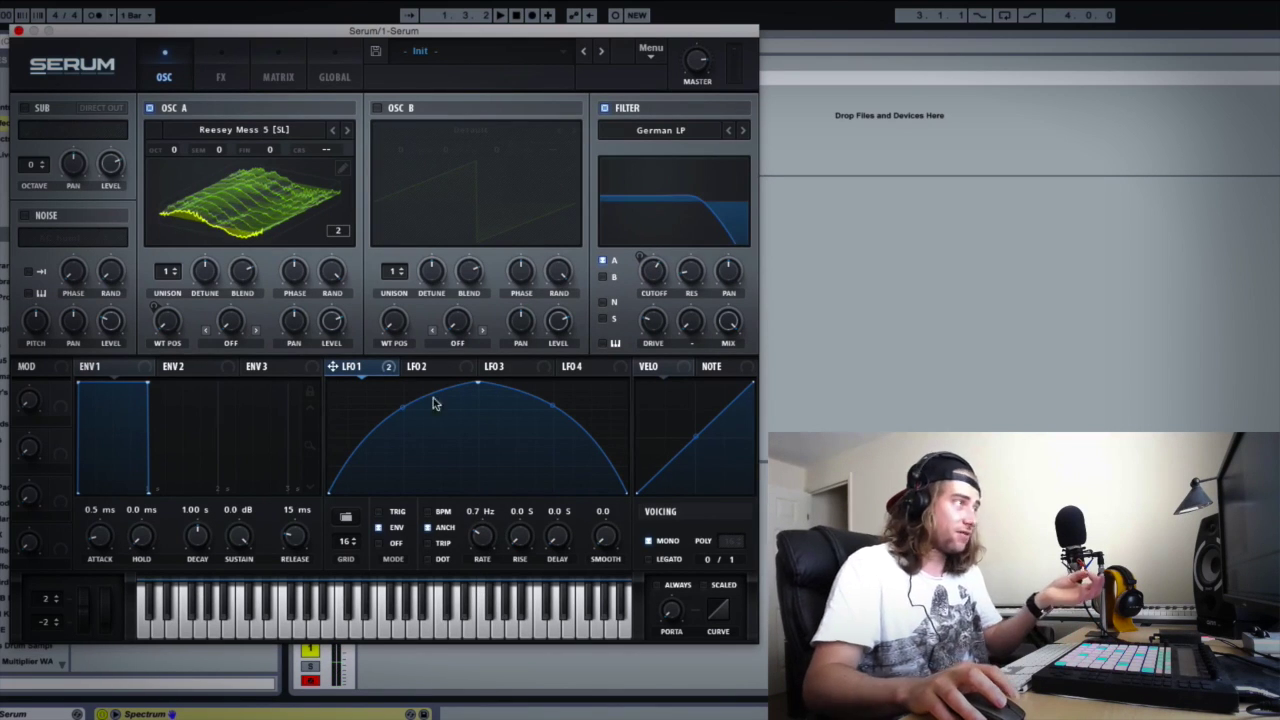
{"action": "left_click_drag", "start_coordinate": [479, 385], "coordinate": [386, 384]}
- Add nodes to the LFO1 curve to form a dip, a second peak and a steep fall to the floor
{"action": "double_click", "coordinate": [491, 398]}
{"action": "left_click_drag", "start_coordinate": [491, 398], "coordinate": [527, 385]}
{"action": "double_click", "coordinate": [521, 460]}
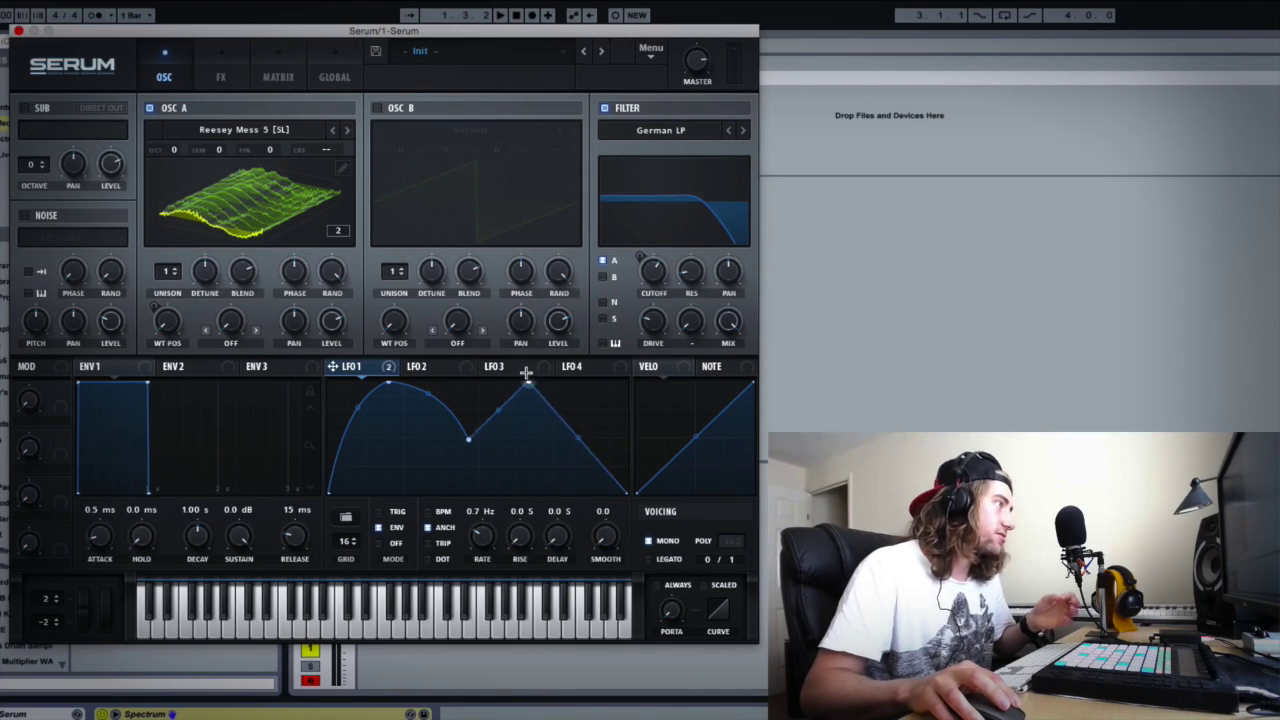
{"action": "double_click", "coordinate": [574, 437]}
{"action": "left_click_drag", "start_coordinate": [574, 437], "coordinate": [575, 402]}
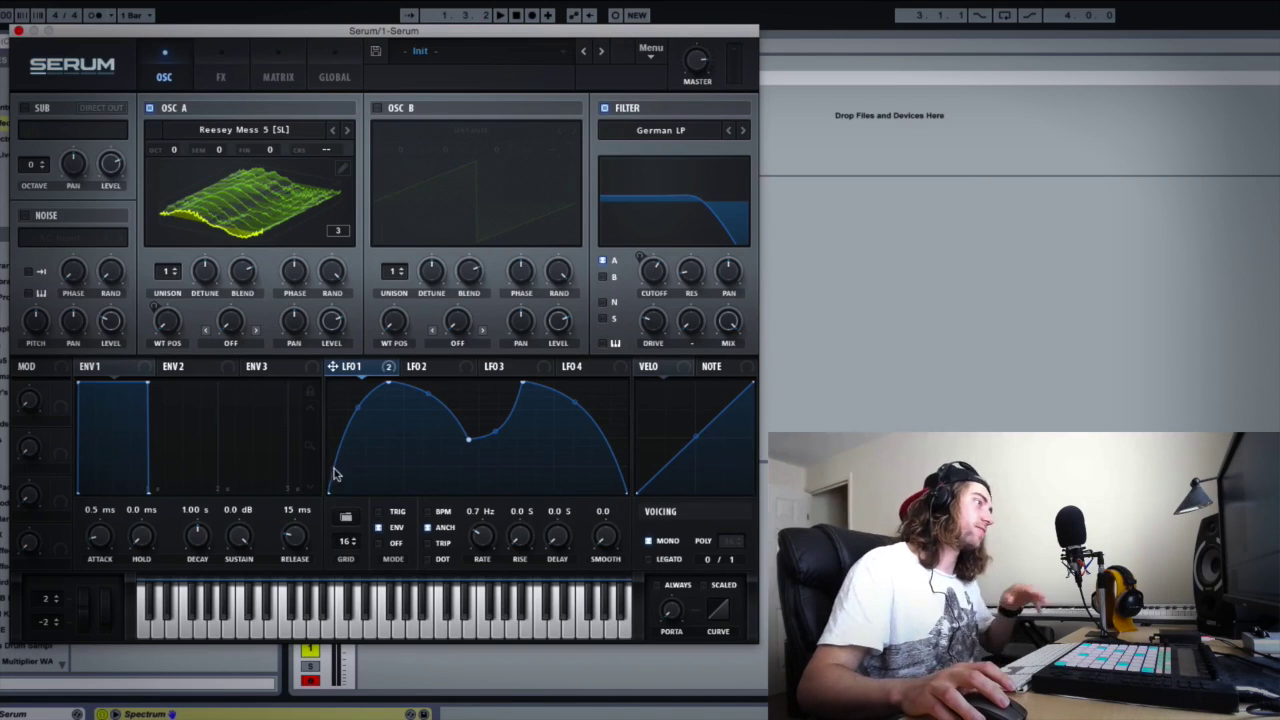
- Set the second peak node as LFO1's loopback point and reshape the curve's right half
{"action": "right_click", "coordinate": [520, 387]}
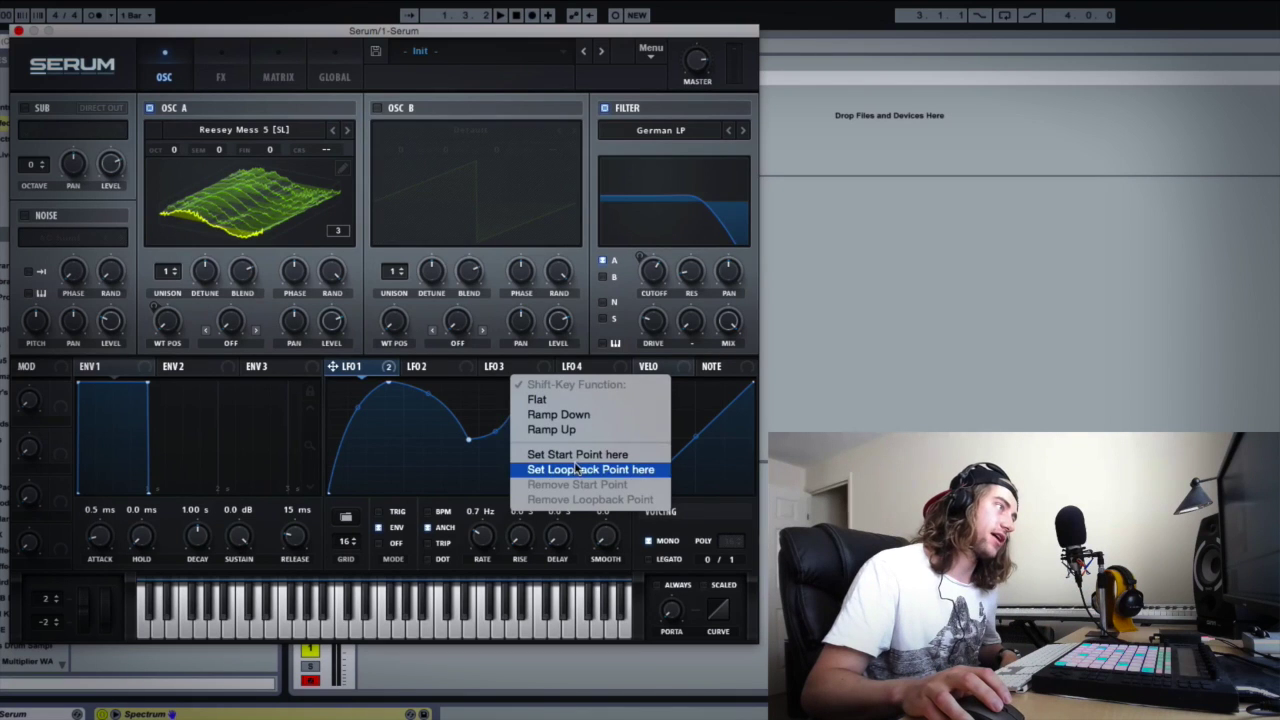
{"action": "left_click", "coordinate": [577, 470]}
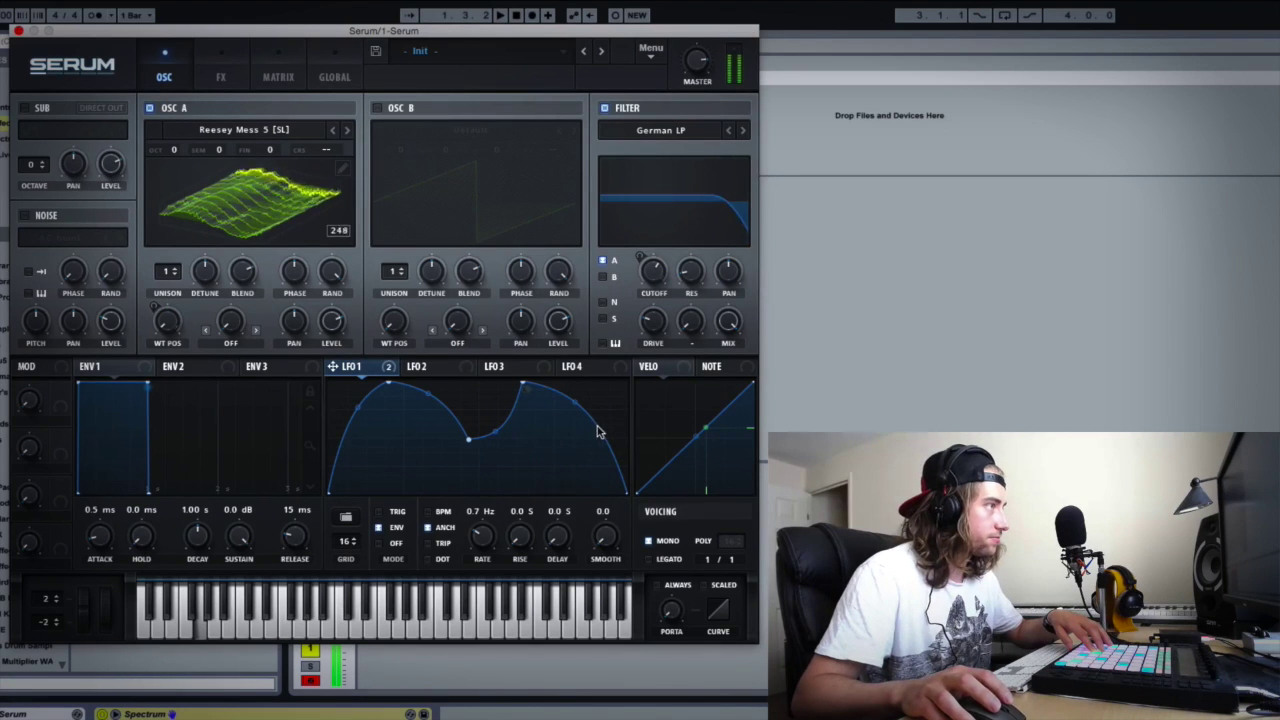
{"action": "left_click_drag", "start_coordinate": [597, 428], "coordinate": [533, 408]}
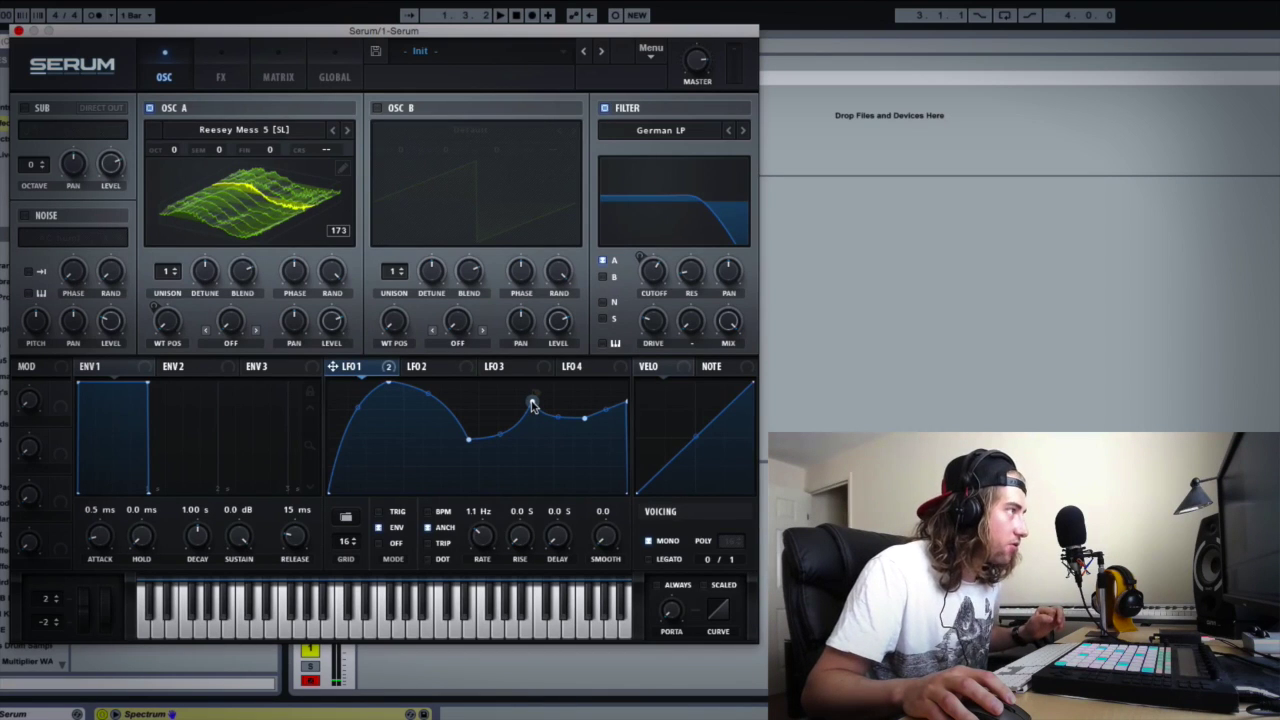
- Drop a node to the floor, remove the upper-right node, and raise the final spike
{"action": "left_click_drag", "start_coordinate": [533, 404], "coordinate": [530, 492]}
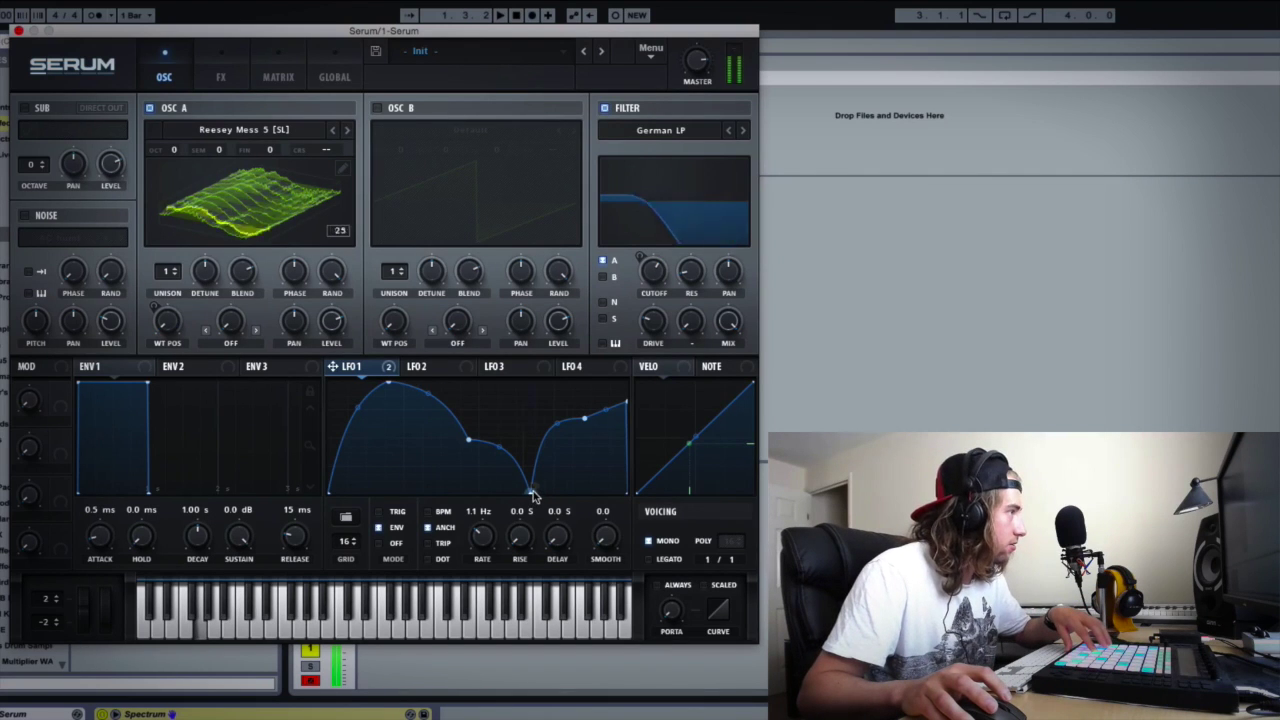
{"action": "double_click", "coordinate": [622, 404]}
{"action": "mouse_move", "coordinate": [587, 425]}
{"action": "left_mouse_down"}
{"action": "mouse_move", "coordinate": [594, 389]}
{"action": "mouse_move", "coordinate": [590, 414]}
{"action": "left_mouse_up"}
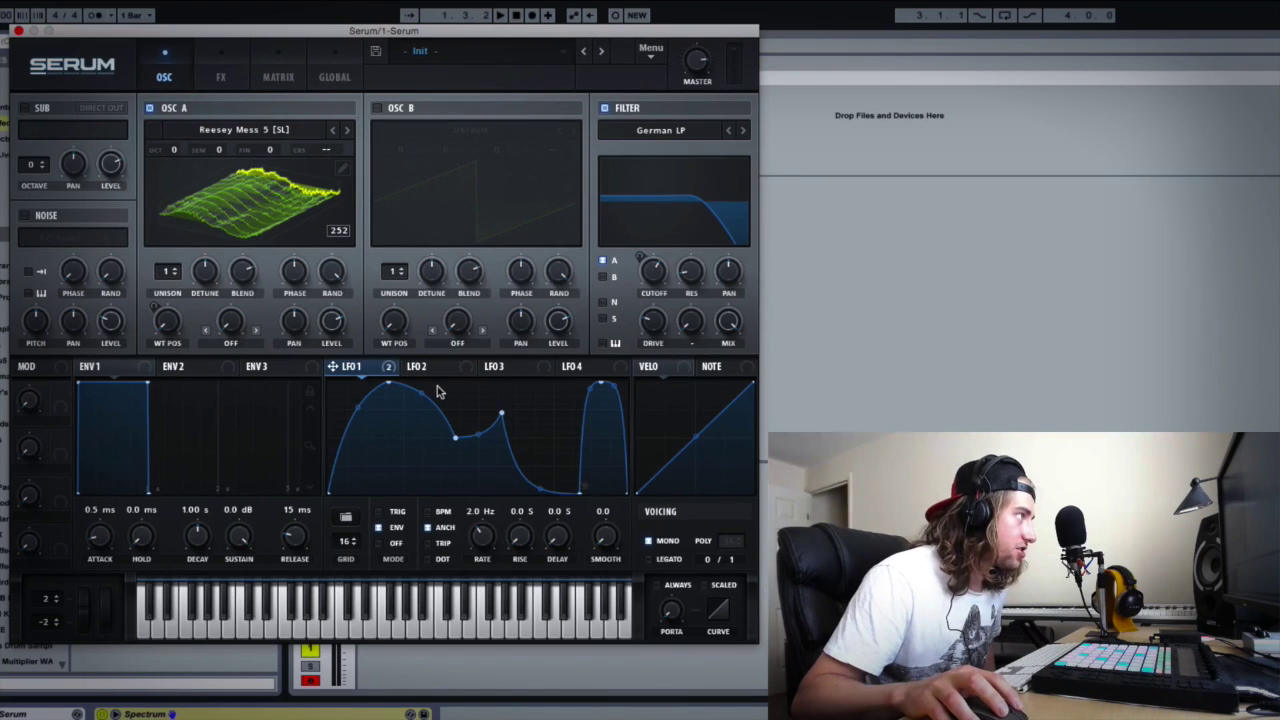
- Box-select the middle bump's nodes in the LFO1 graph and drag them left together
{"action": "left_click_drag", "start_coordinate": [436, 388], "coordinate": [588, 505]}
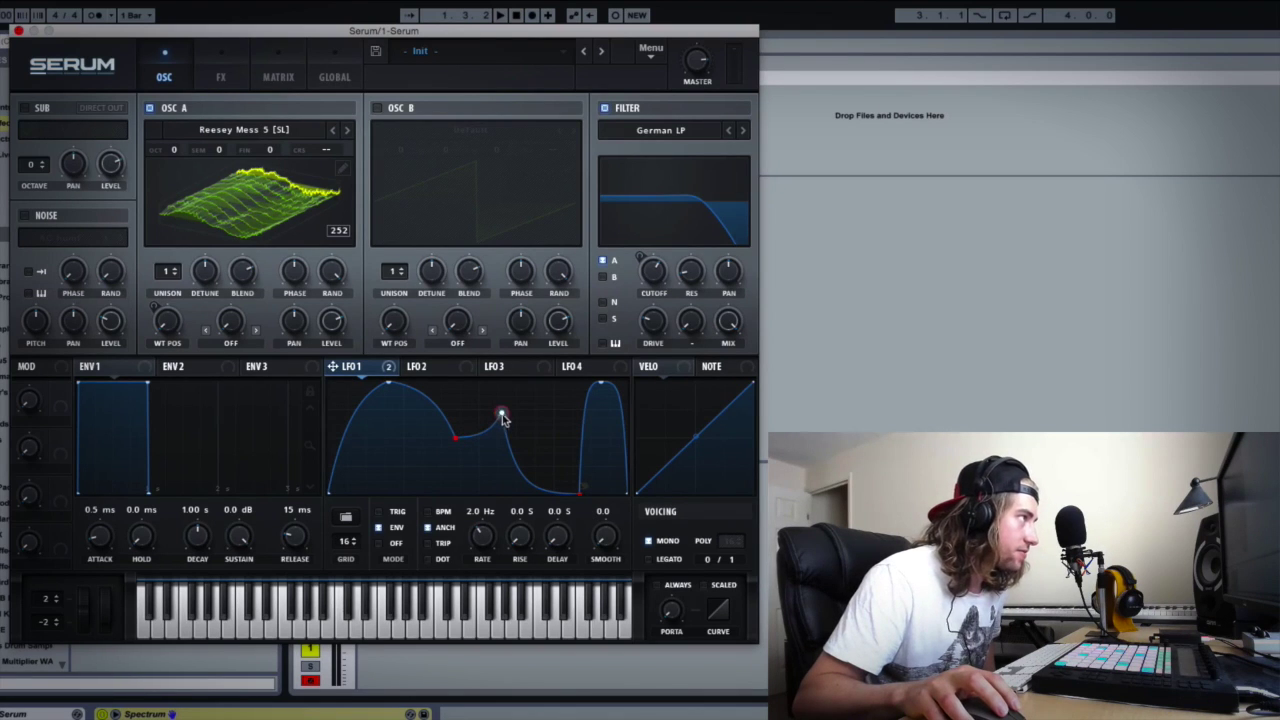
{"action": "mouse_move", "coordinate": [502, 414]}
{"action": "left_mouse_down"}
{"action": "mouse_move", "coordinate": [437, 409]}
{"action": "mouse_move", "coordinate": [486, 448]}
{"action": "mouse_move", "coordinate": [506, 417]}
{"action": "mouse_move", "coordinate": [446, 403]}
{"action": "mouse_move", "coordinate": [484, 405]}
{"action": "left_mouse_up"}
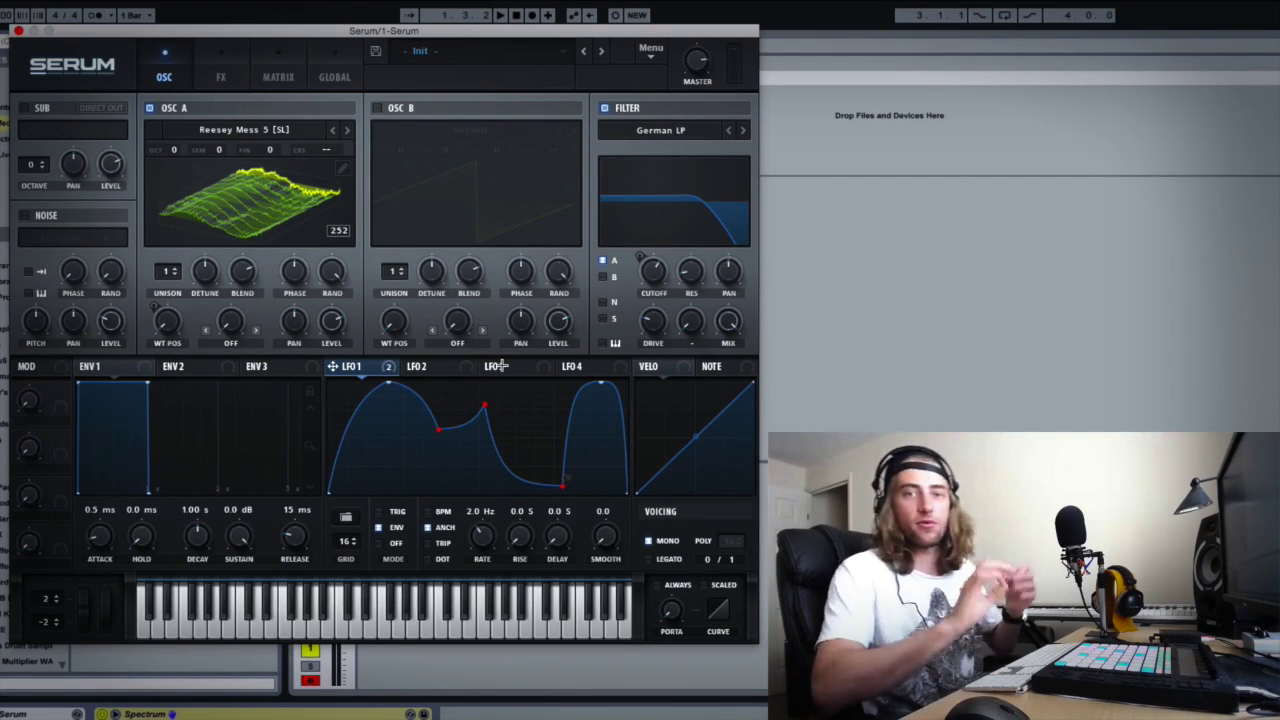